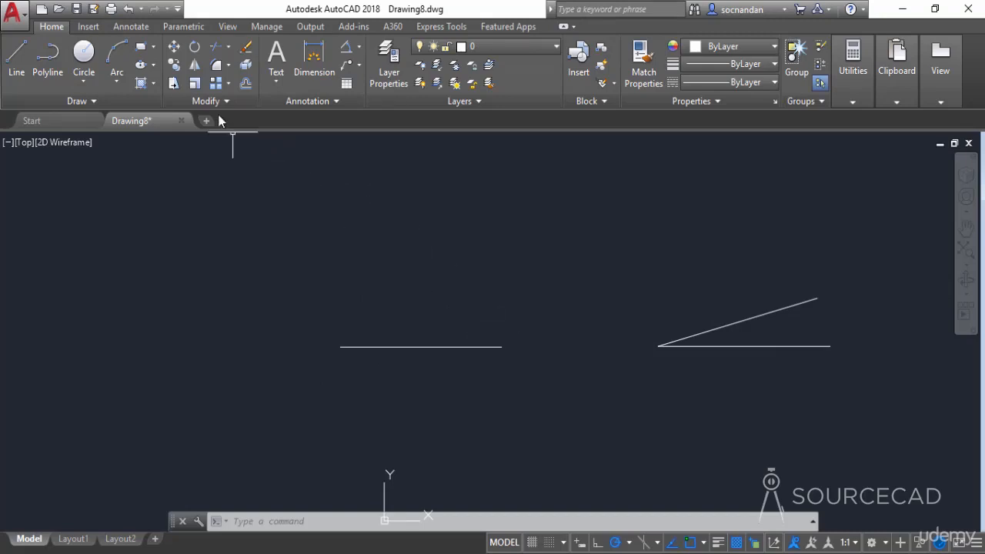
- Rotate the separate horizontal line by 30 degrees about its left endpoint
left_click(195, 48)
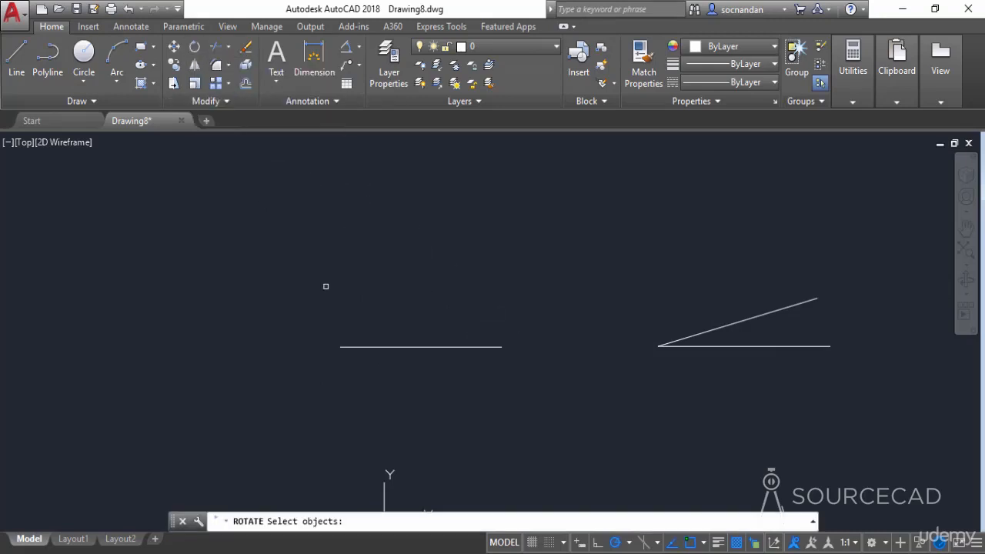
left_click(374, 347)
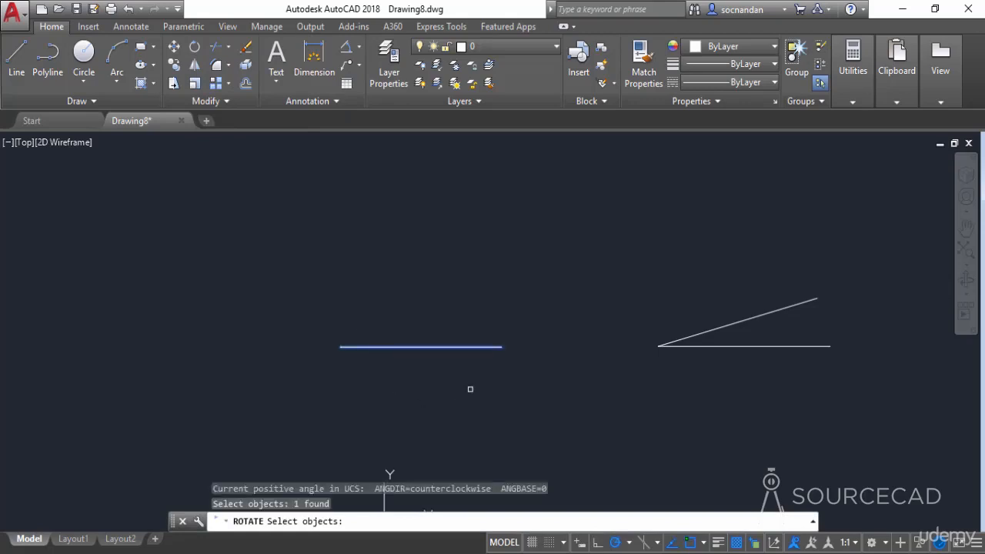
key("Return")
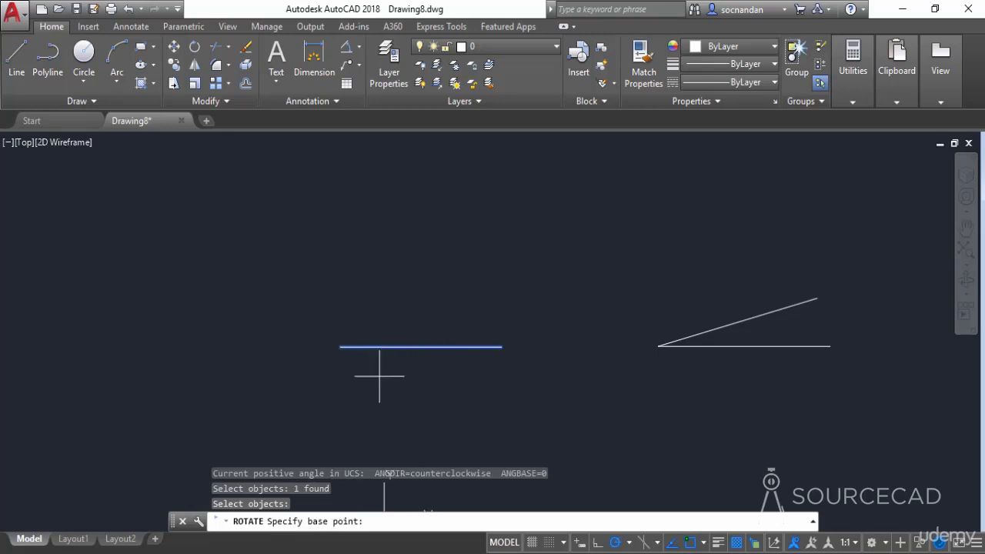
left_click(341, 346)
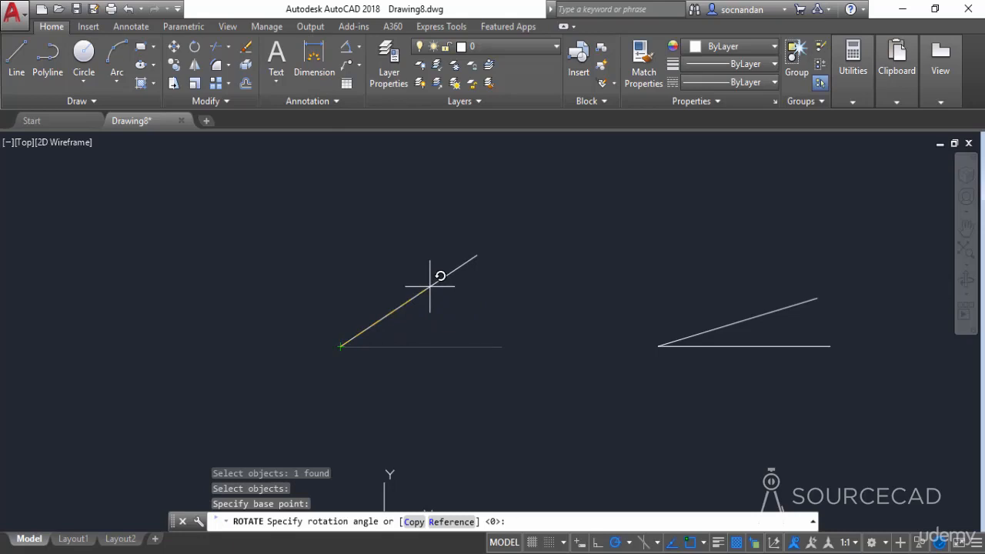
type("30")
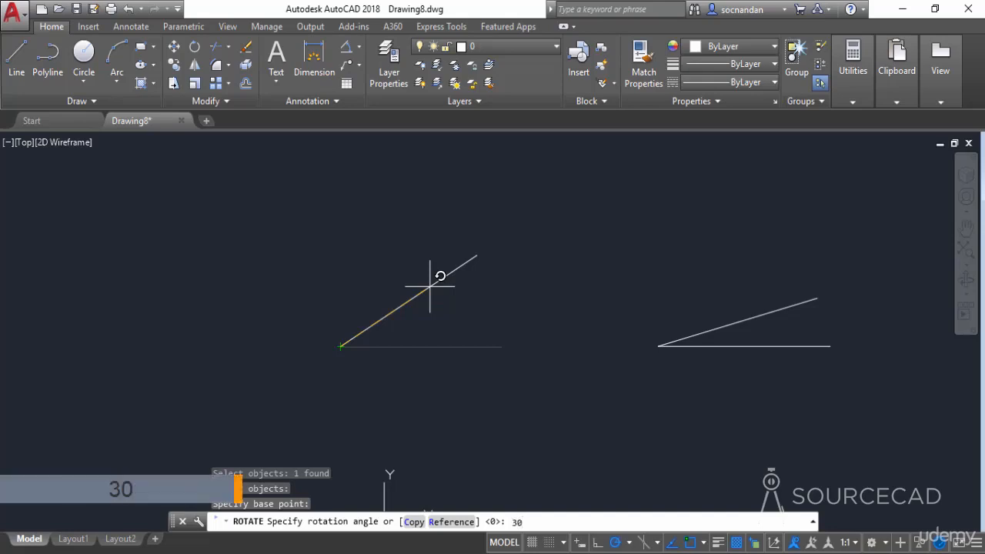
key("Return")
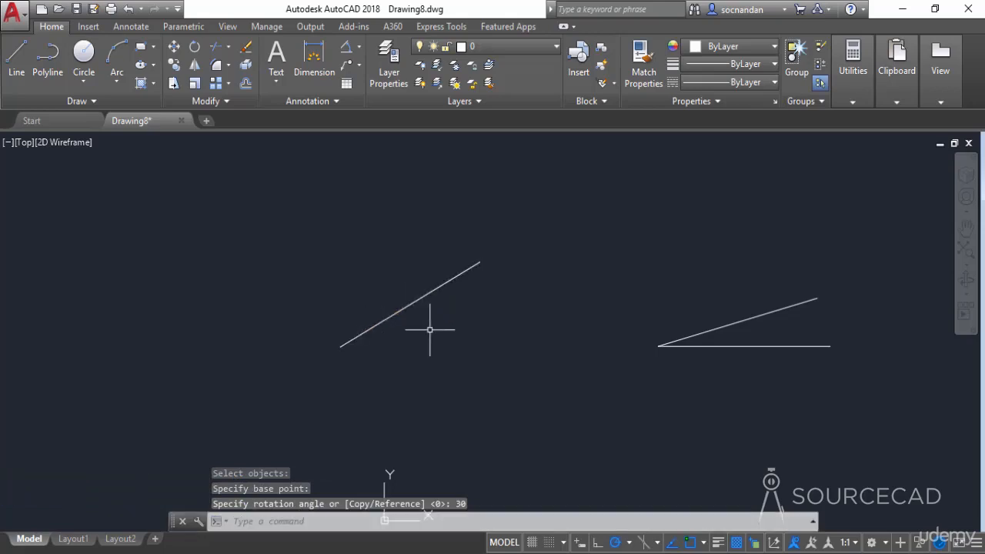
- Draw a horizontal line about 119 units long, starting at the lower endpoint of the rotated line and running right
left_click(17, 59)
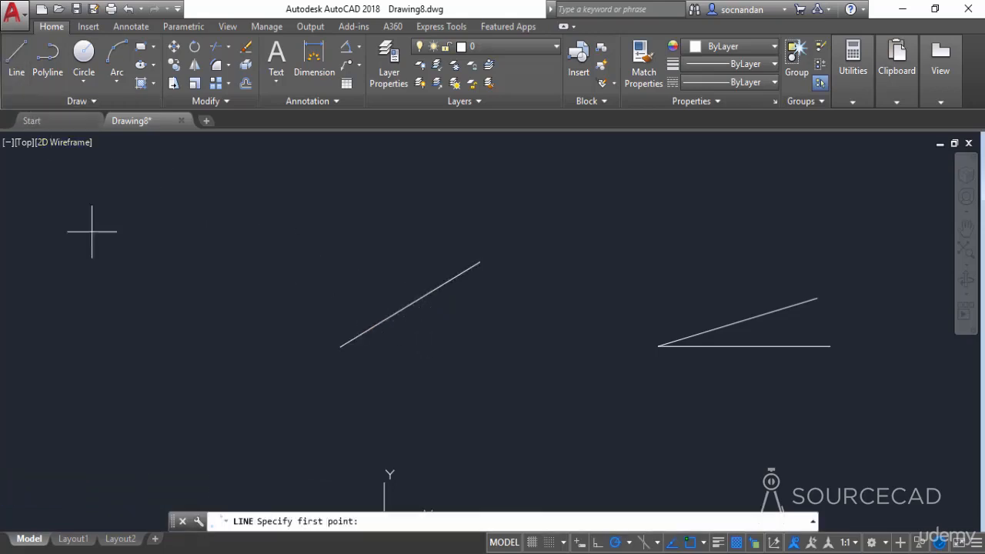
left_click(341, 347)
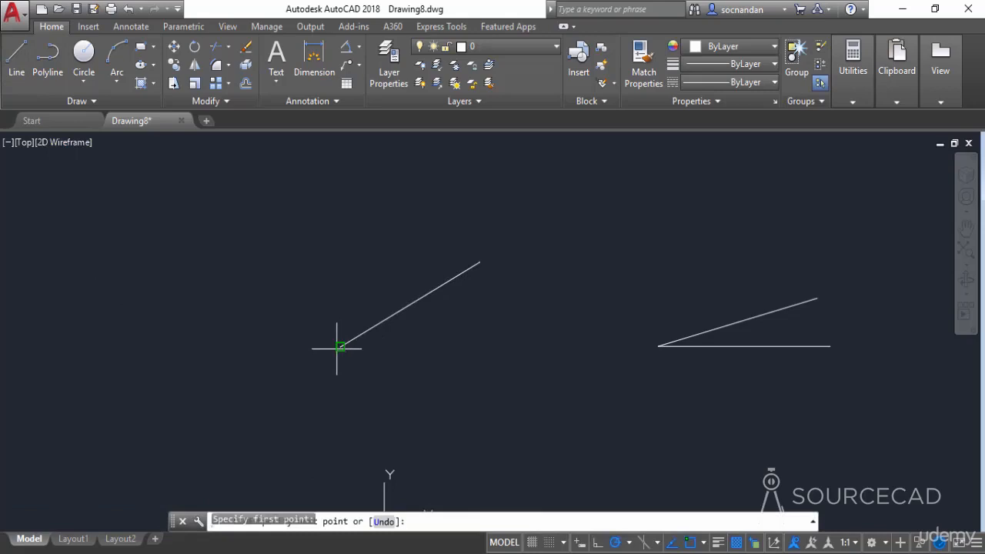
left_click(491, 347)
key("Return")
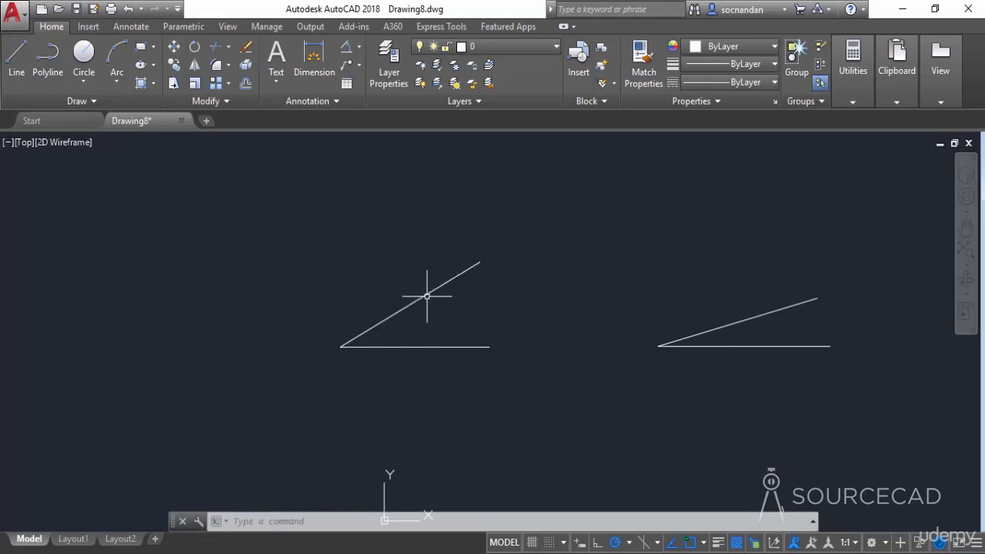
left_click(433, 347)
key("Escape")
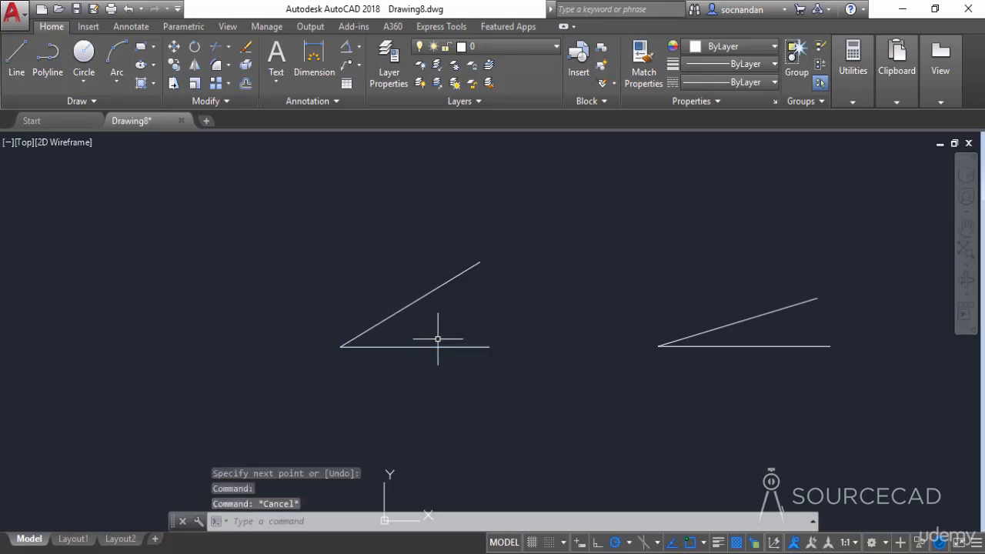
- Undo the newly drawn horizontal line and the 30-degree rotation
key("ctrl+z")
key("ctrl+z")
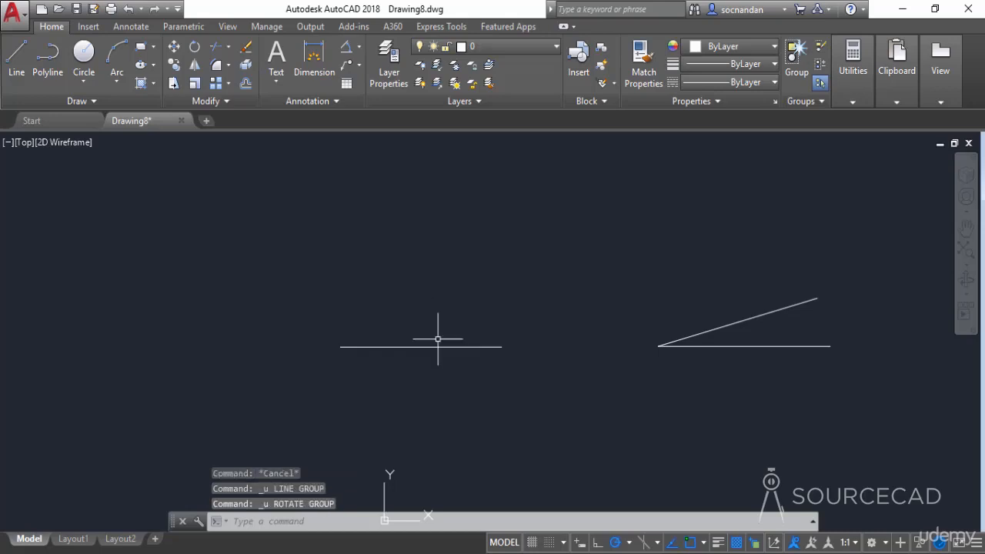
- Rotate the separate horizontal line by -30 degrees about its left endpoint, and undo that rotation
left_click(194, 50)
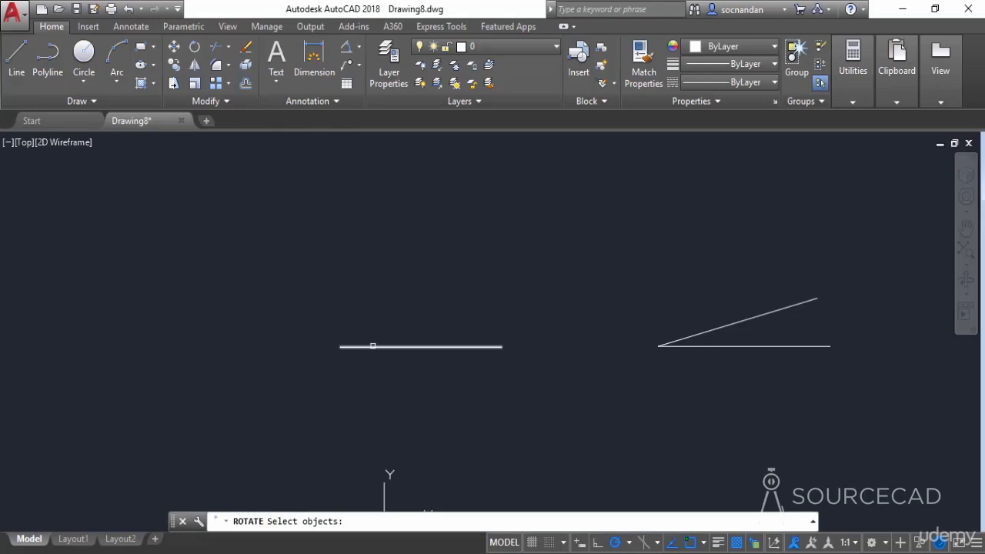
left_click(372, 346)
key("Return")
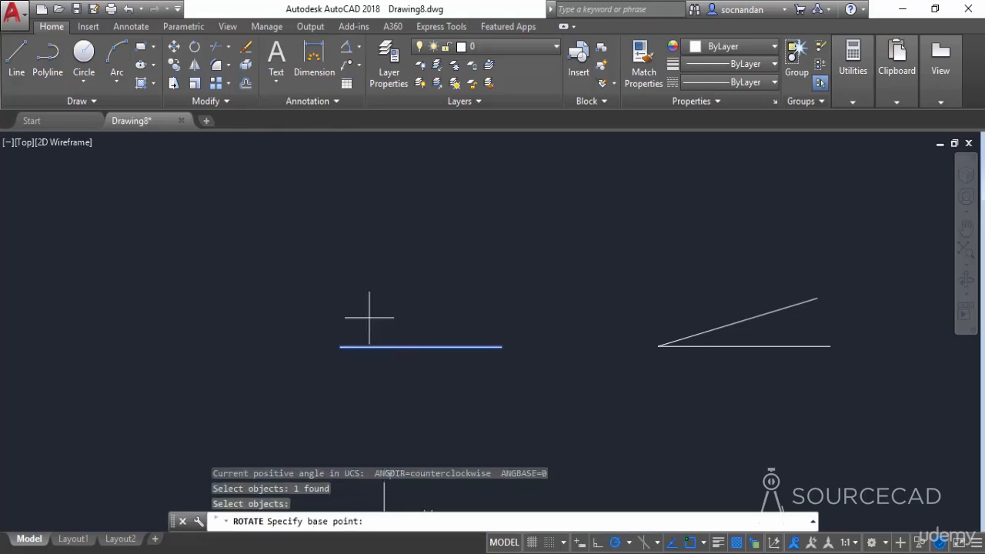
left_click(341, 346)
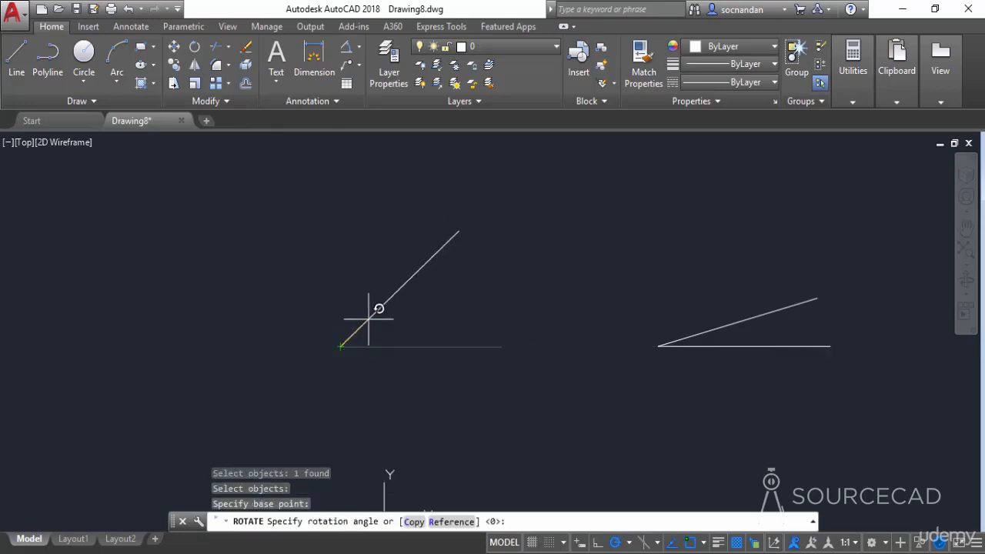
type("-30")
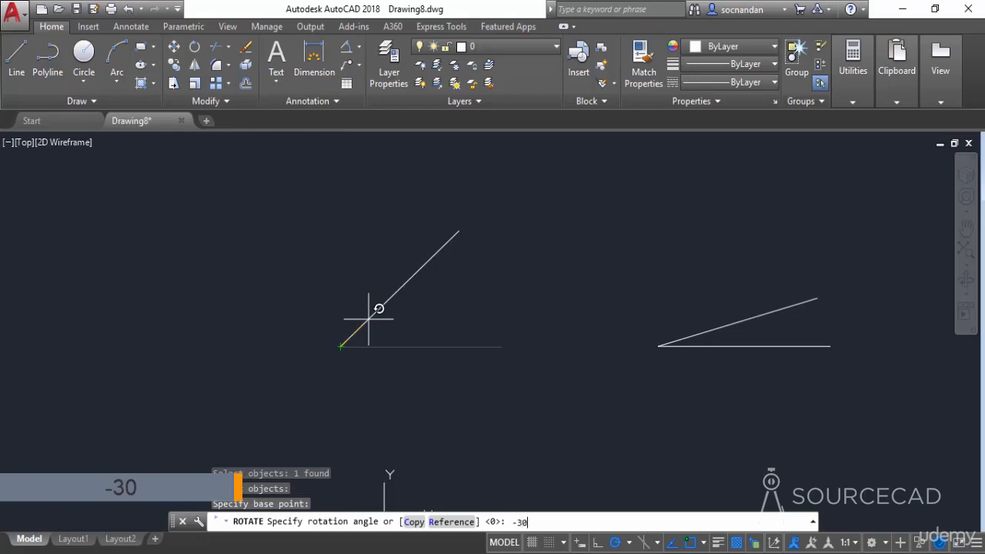
key("Return")
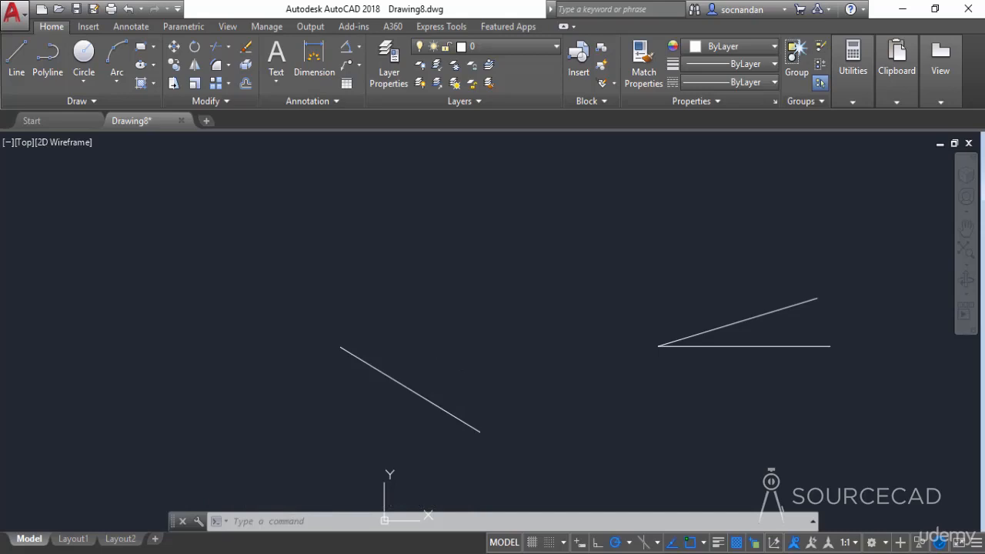
key("ctrl+z")
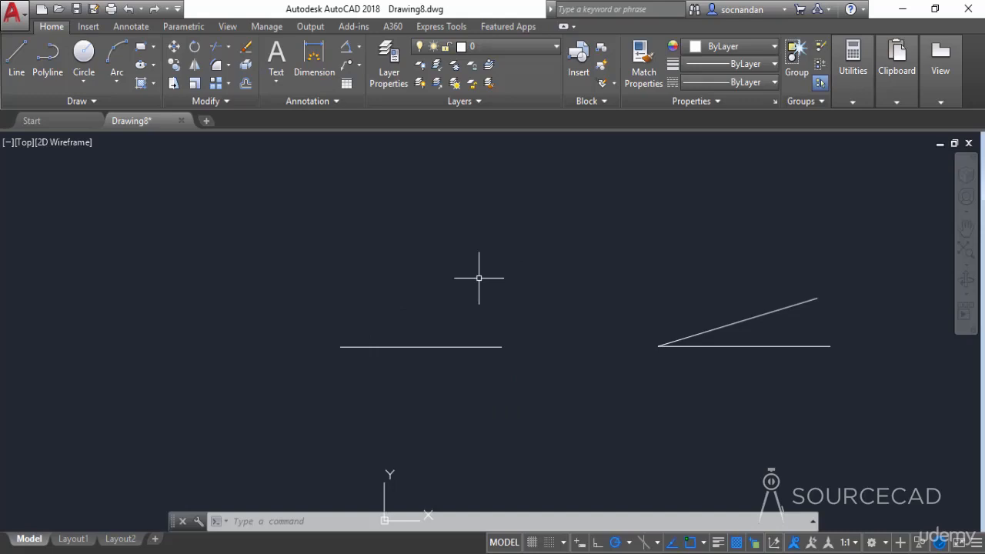
- Rotate a copy of the separate horizontal line by 45 degrees about its left endpoint, using the Copy option
left_click(195, 49)
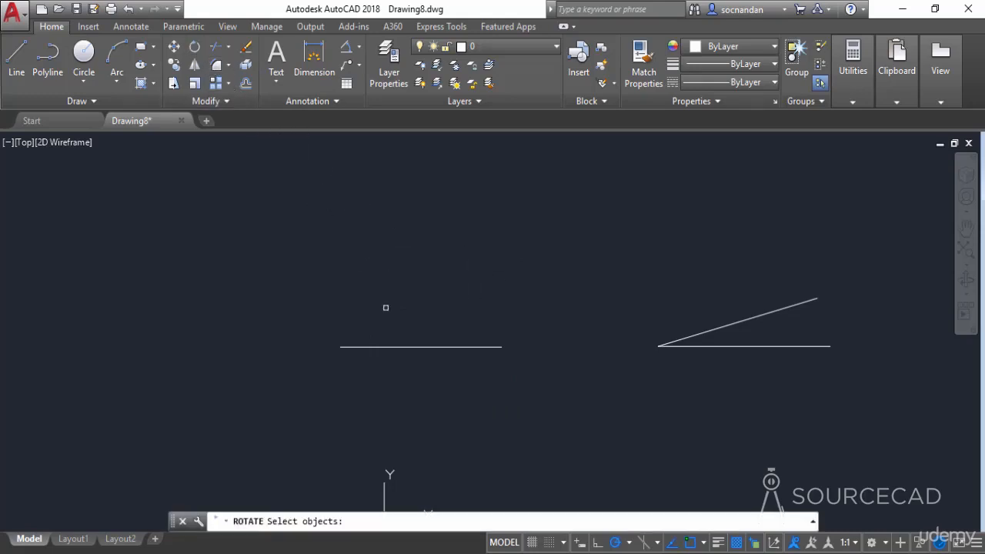
left_click(423, 346)
key("Return")
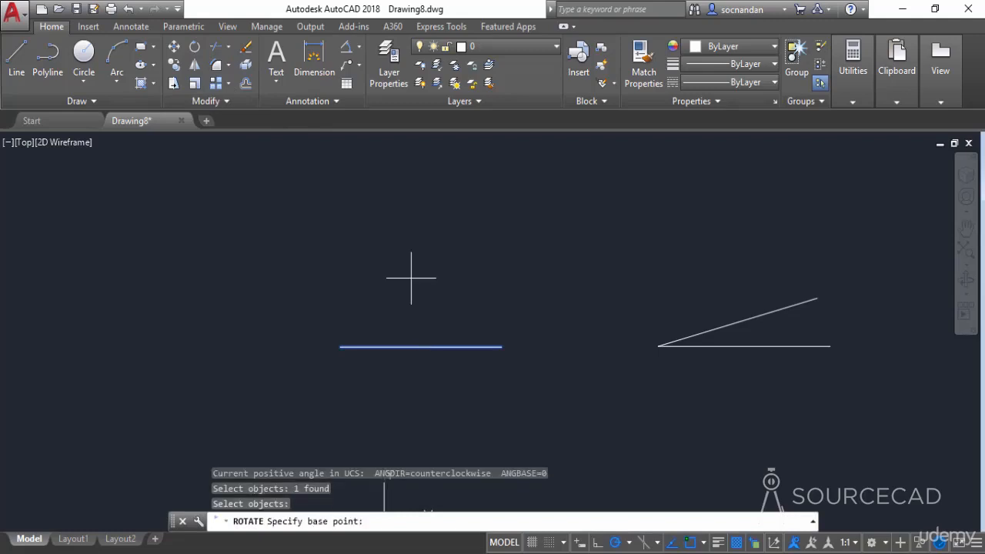
left_click(339, 346)
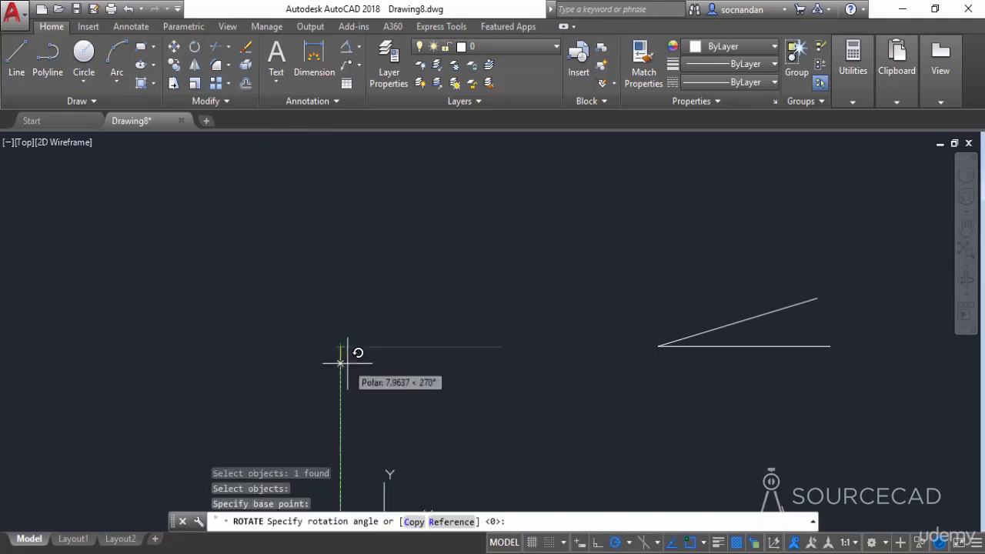
left_click(413, 522)
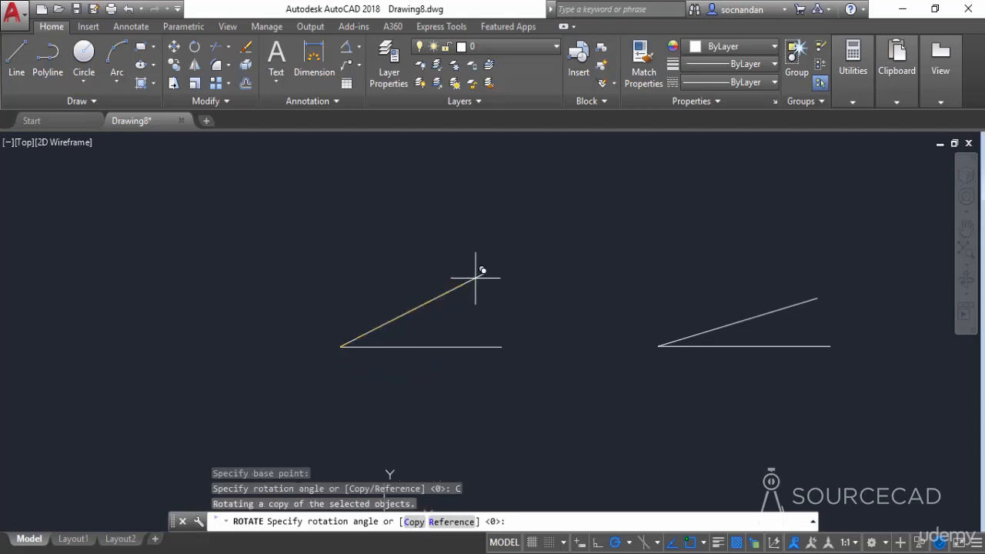
type("45")
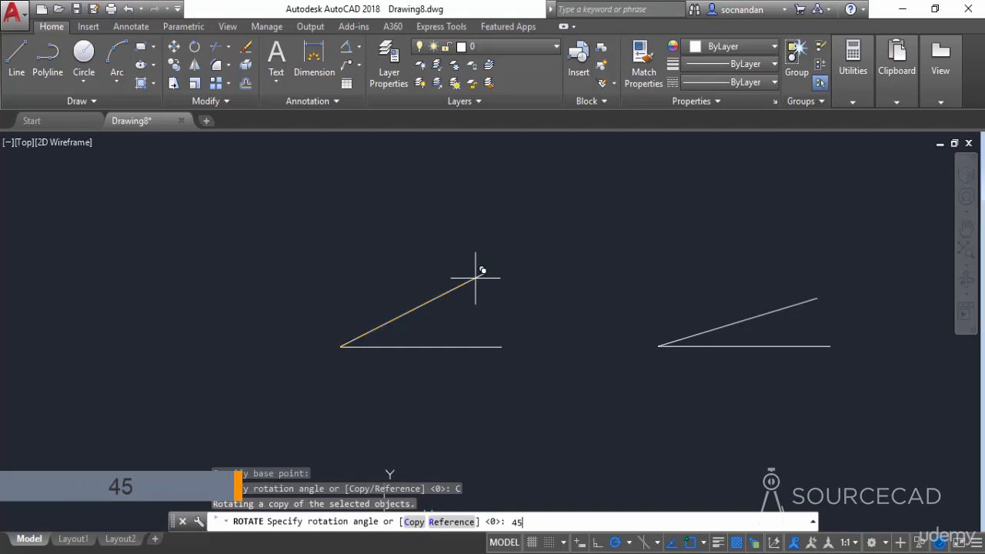
key("Return")
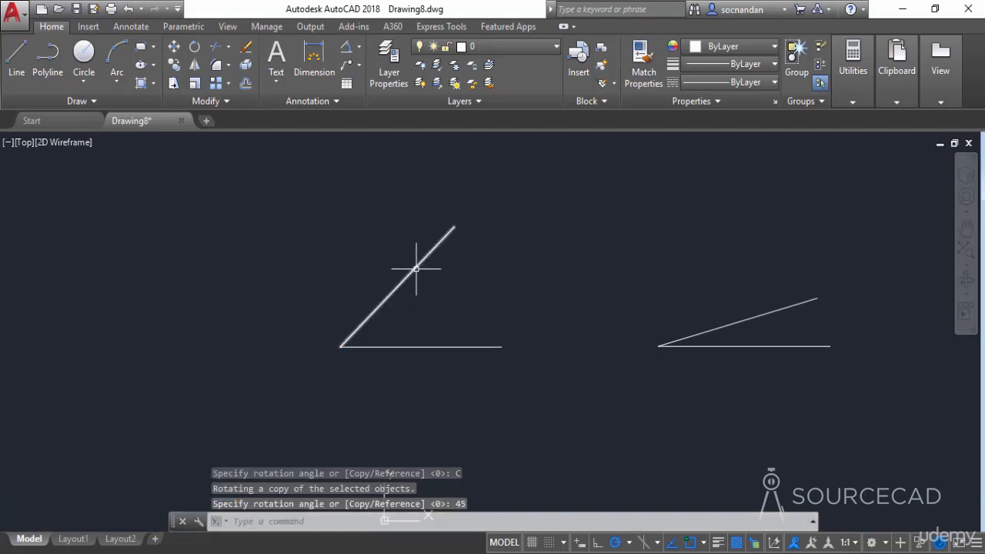
- Erase the 45-degree rotated copy, leaving the original horizontal line in place
left_click(395, 321)
left_click(346, 266)
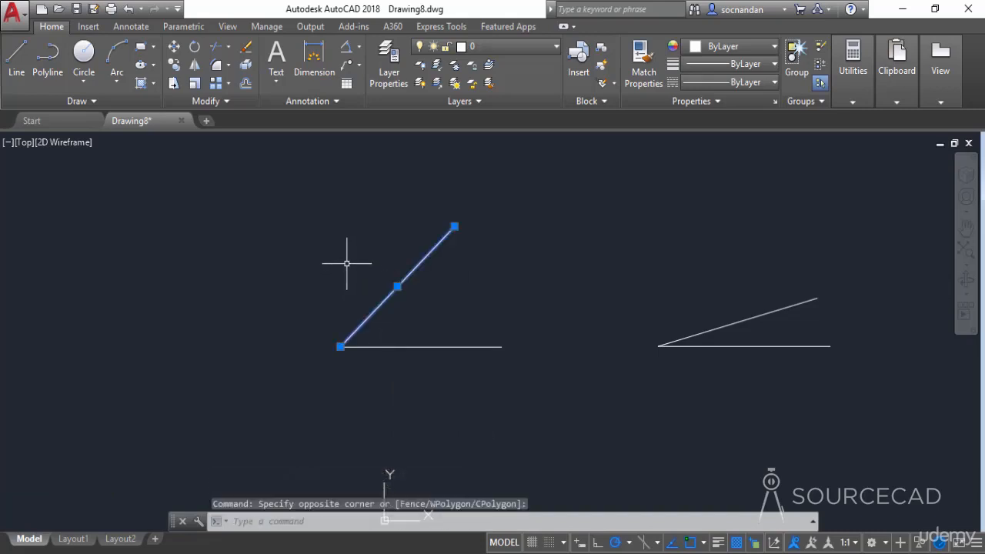
right_click(347, 264)
left_click(365, 277)
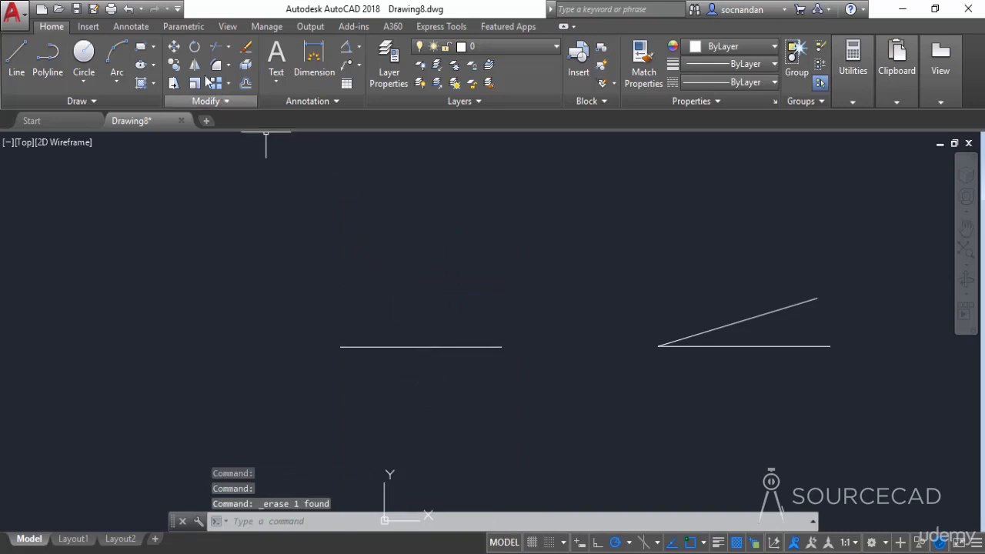
- Rotate the separate horizontal line by 60 degrees about its midpoint
left_click(193, 48)
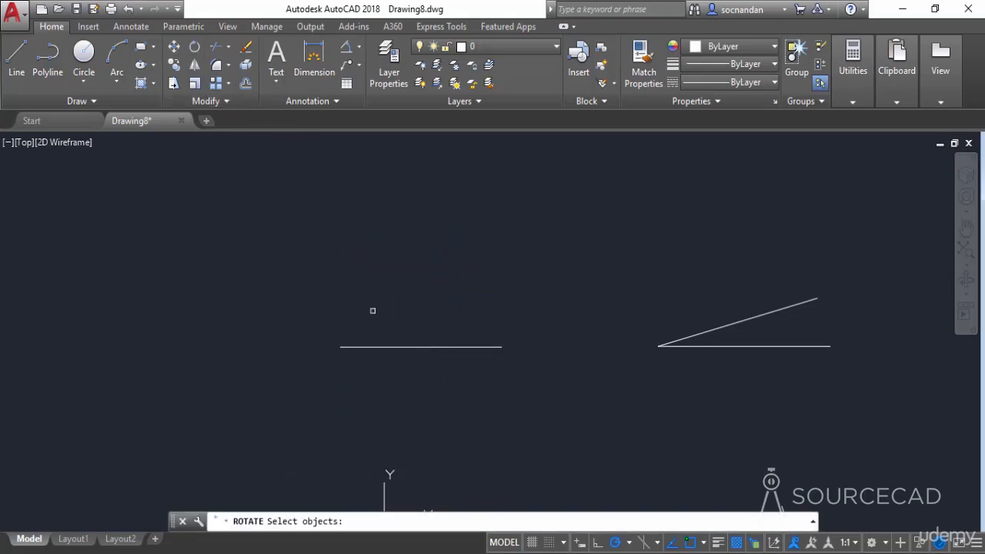
left_click(404, 348)
key("Return")
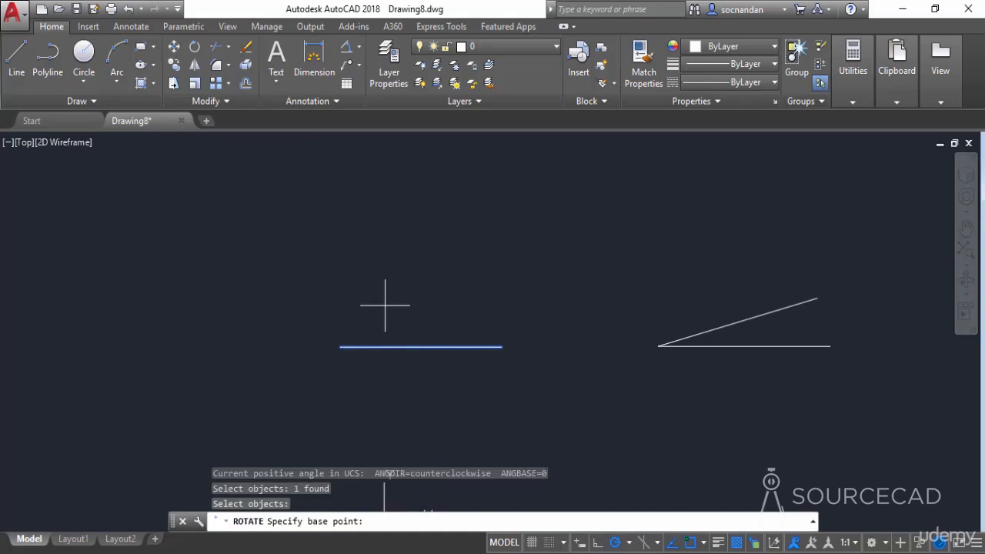
left_click(421, 347)
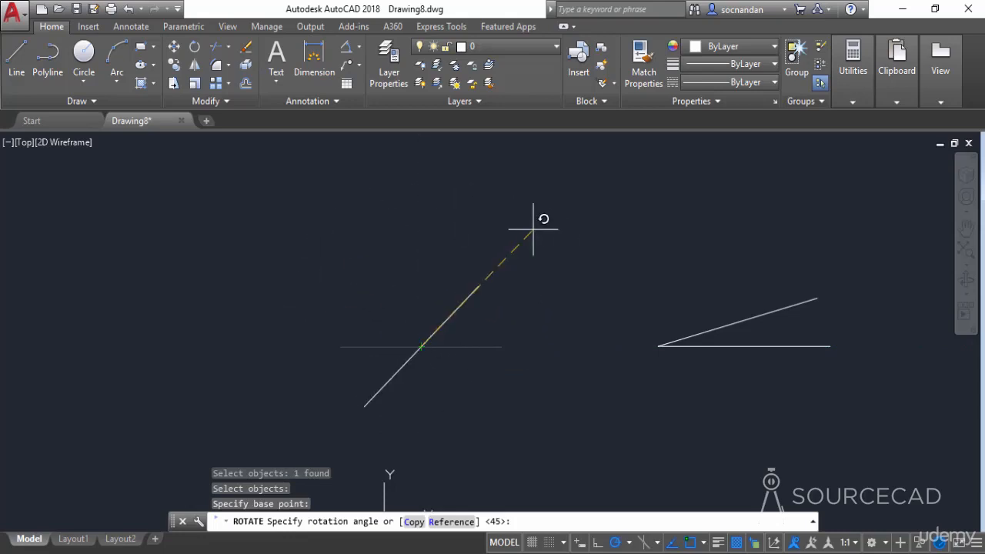
type("60")
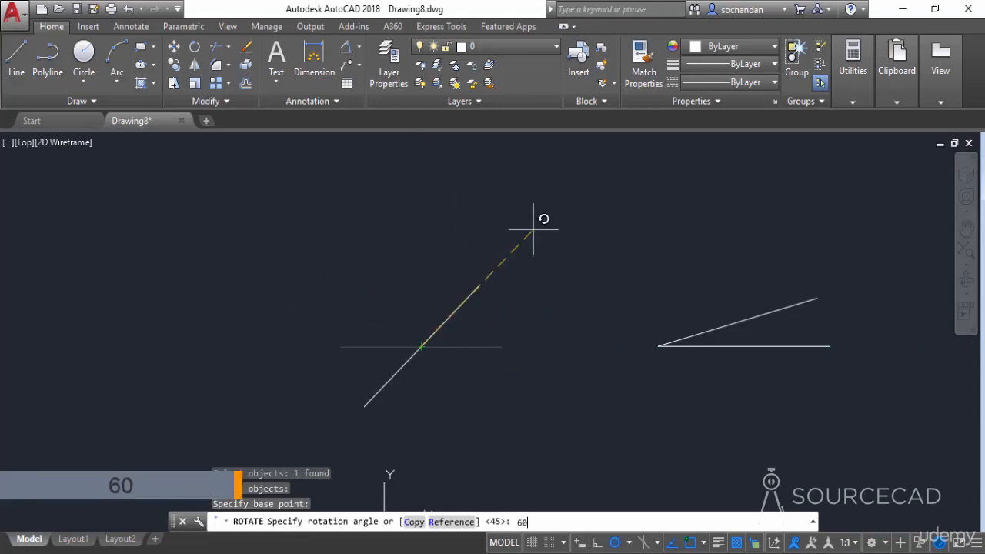
key("Return")
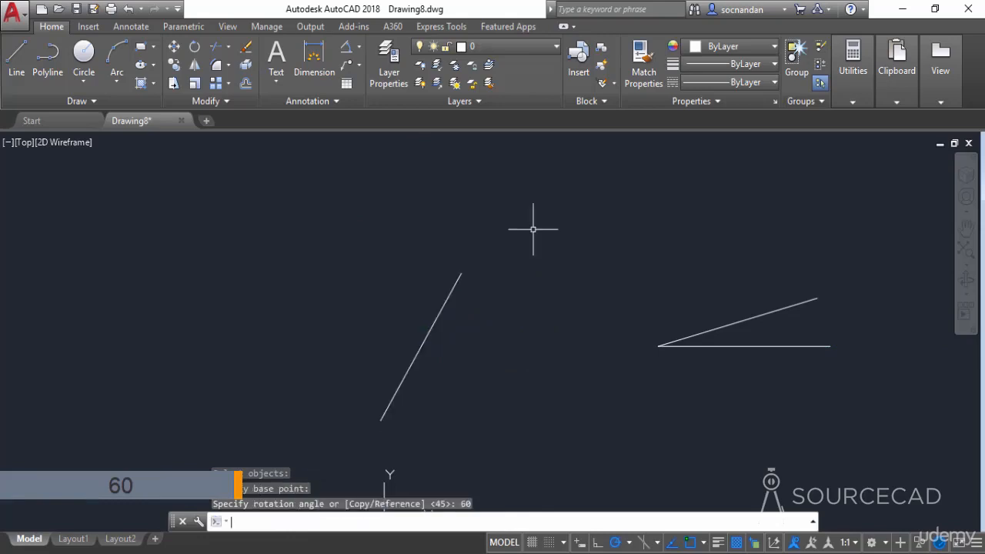
- Erase the line rotated by 60 degrees, keeping the pair of lines that share an endpoint
left_click(499, 310)
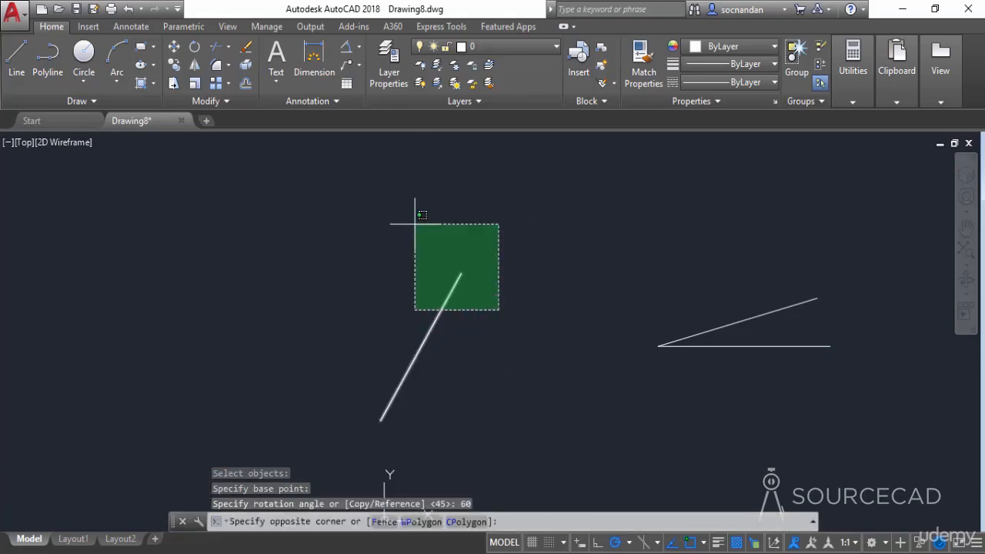
left_click(415, 224)
right_click(417, 224)
left_click(460, 277)
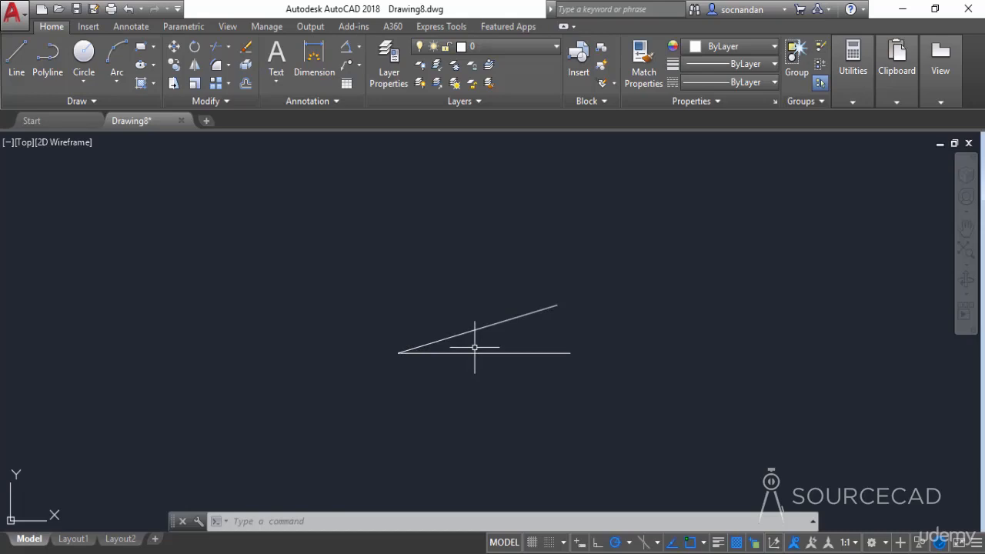
- Rotate the inclined line about the shared endpoint using the Reference option, with reference angle 0 and new angle 60
left_click(194, 48)
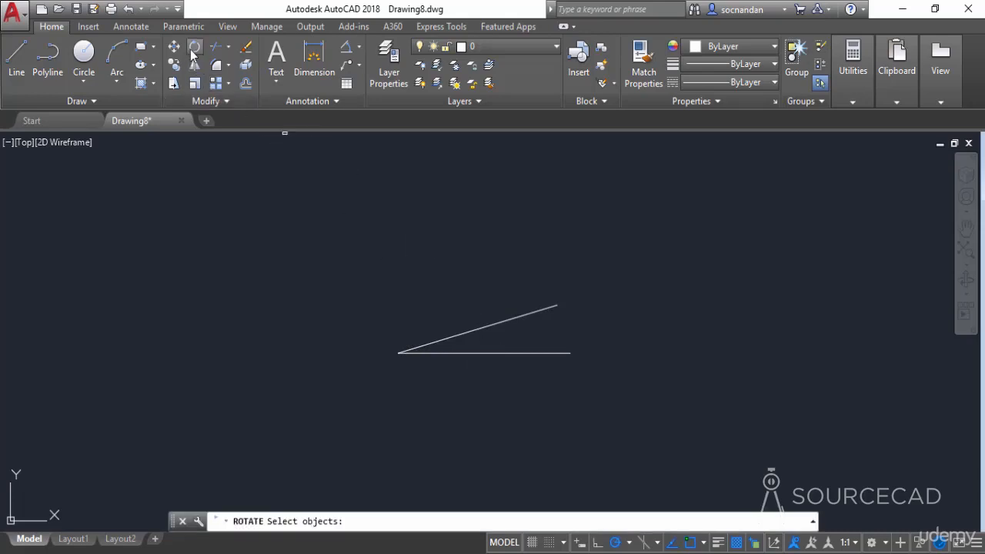
left_click(453, 338)
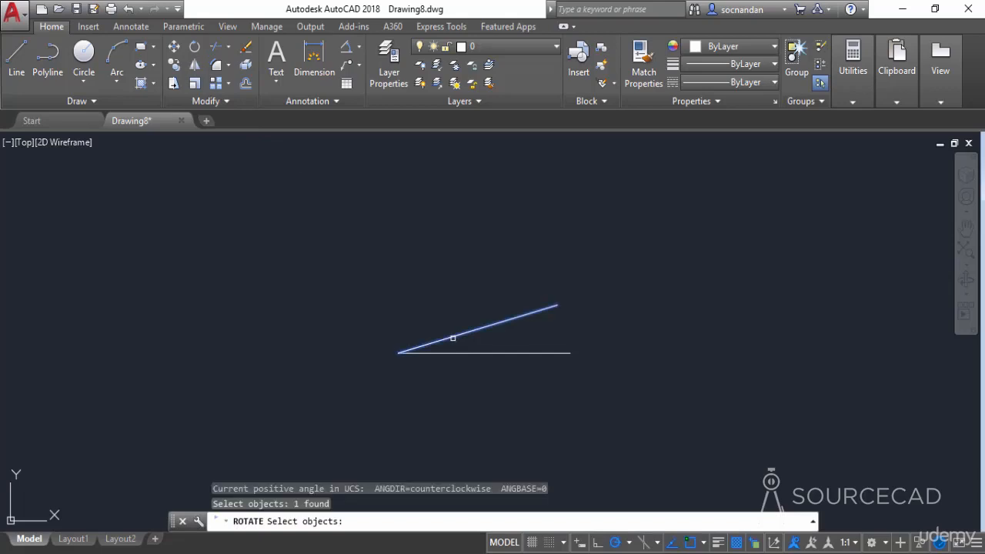
key("Return")
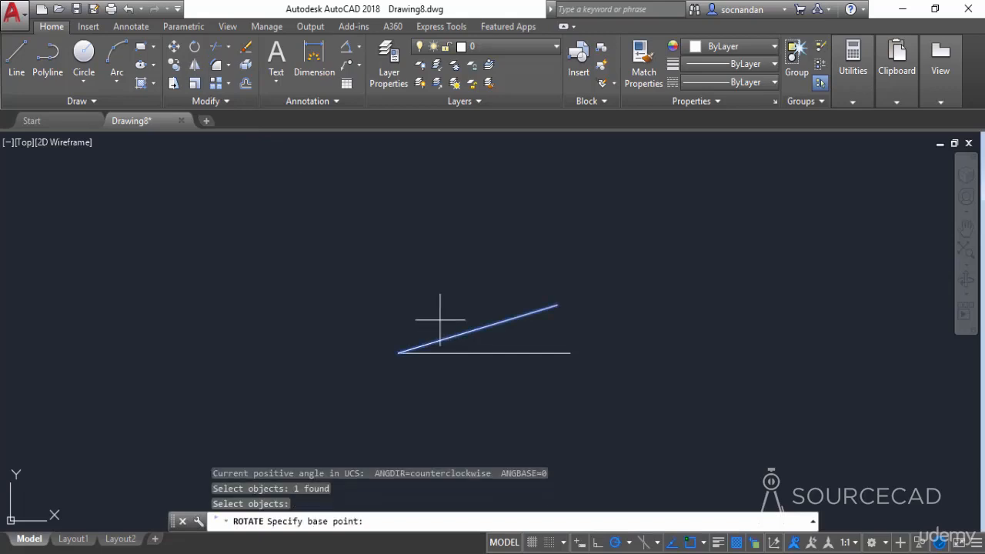
left_click(397, 352)
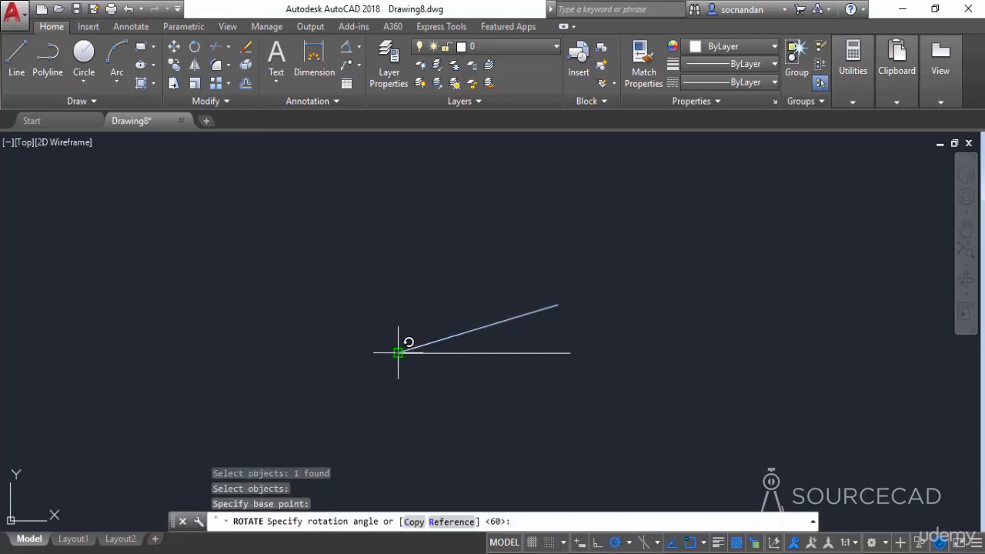
left_click(452, 521)
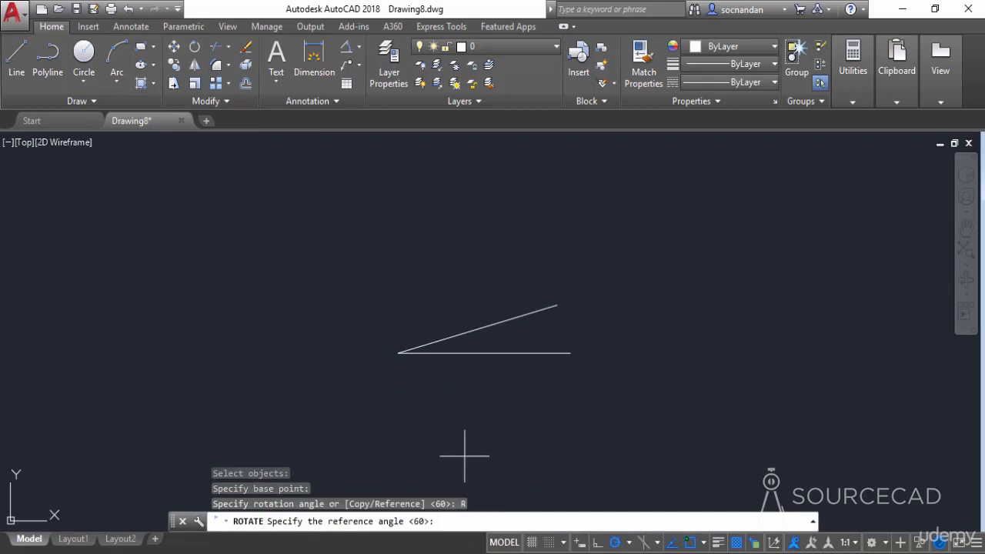
type("0")
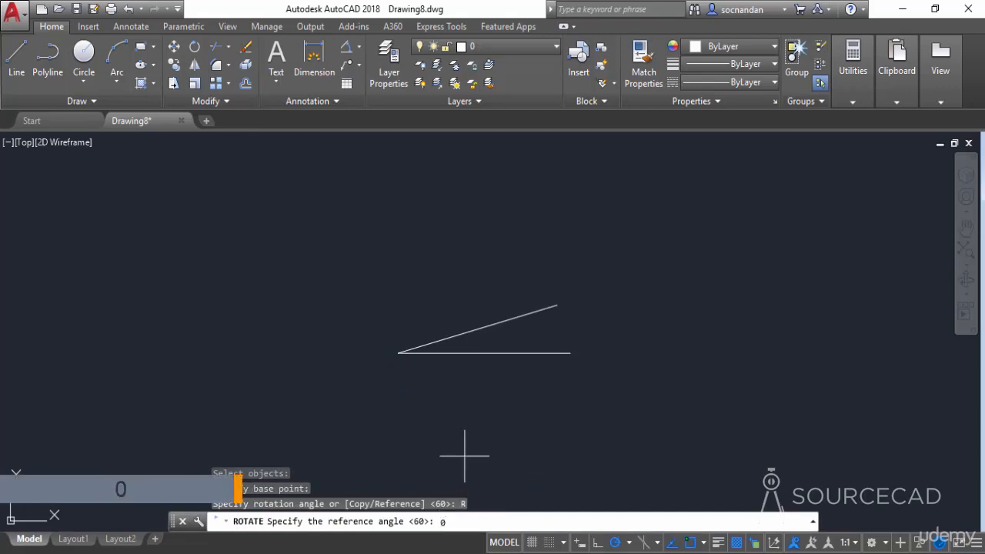
key("Return")
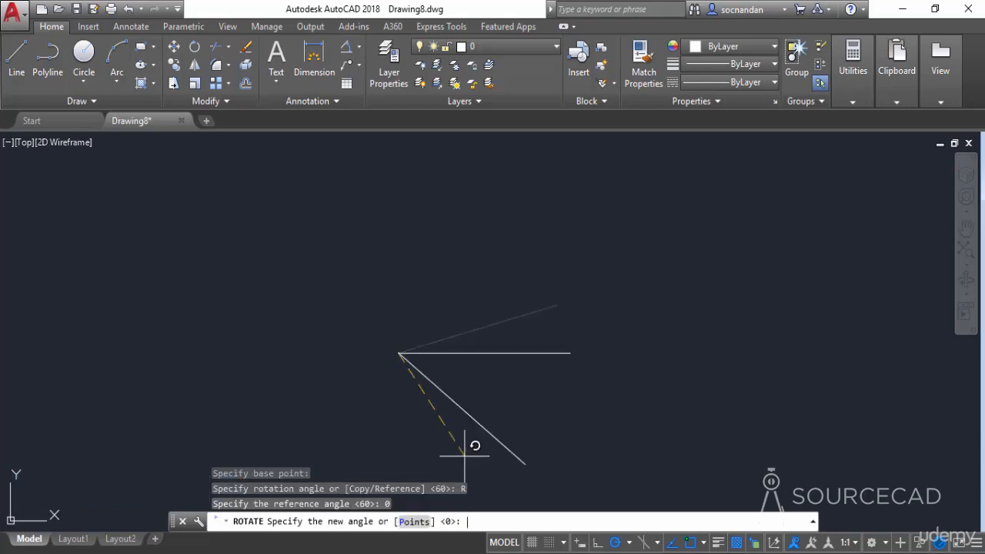
type("60")
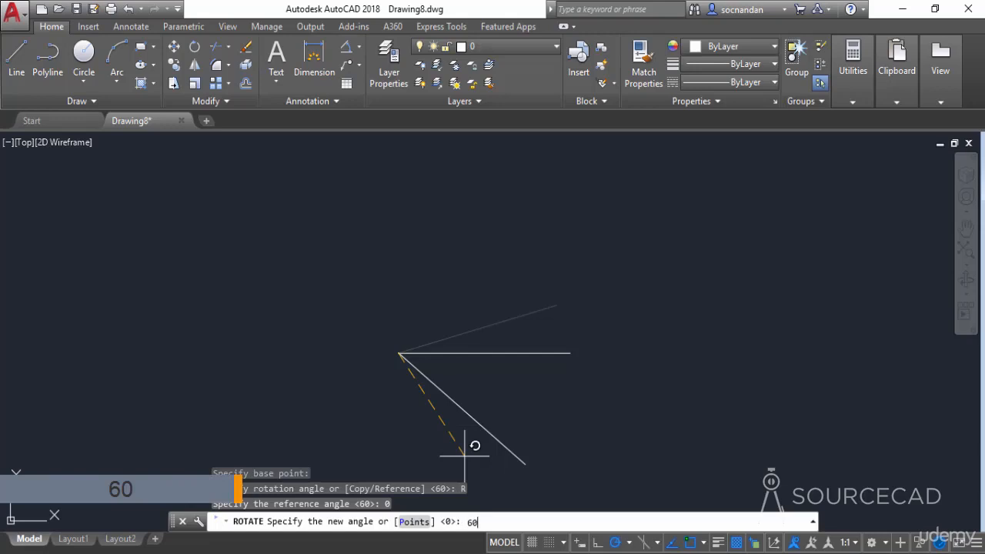
key("Return")
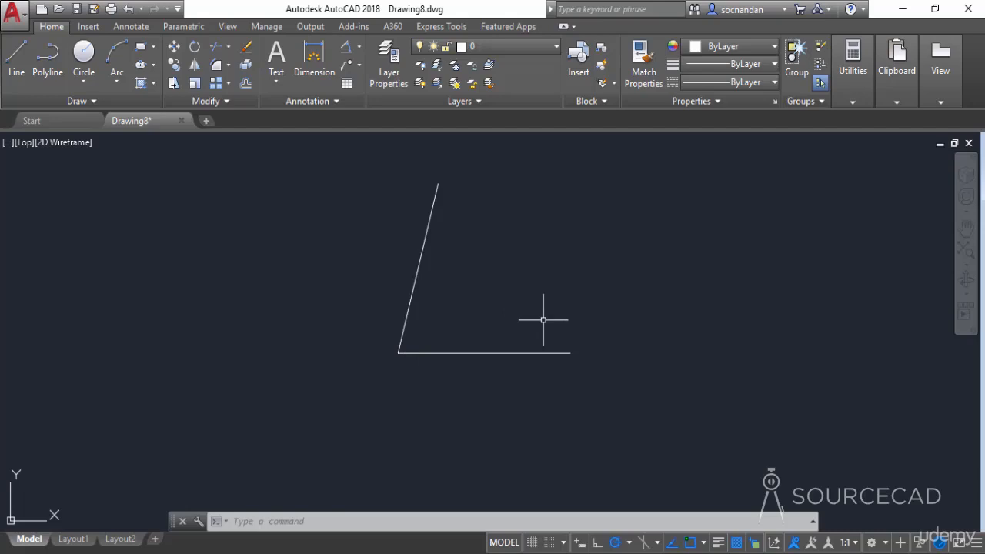
- Add an angular dimension between the steep rotated line and the horizontal line, placing its arc inside the angle
left_click(347, 49)
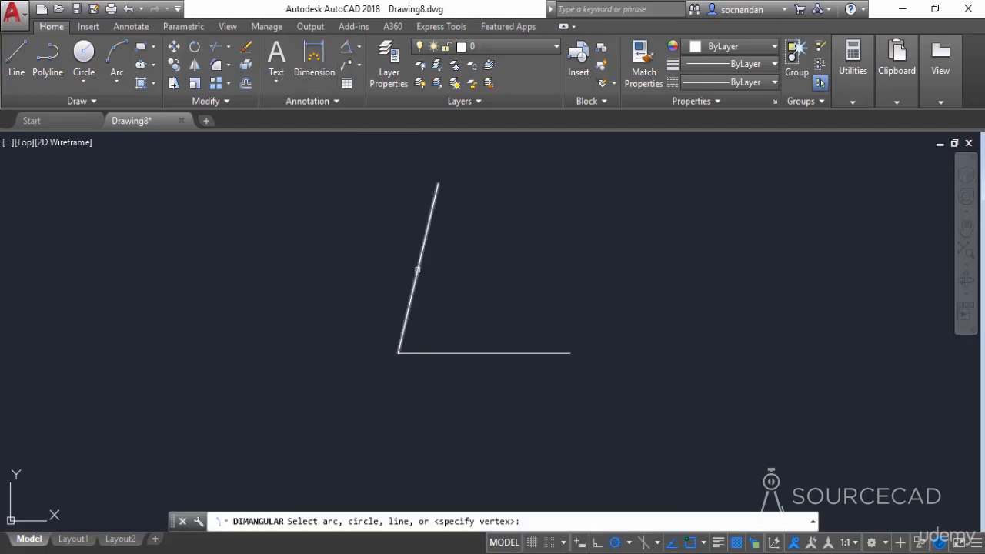
left_click(417, 270)
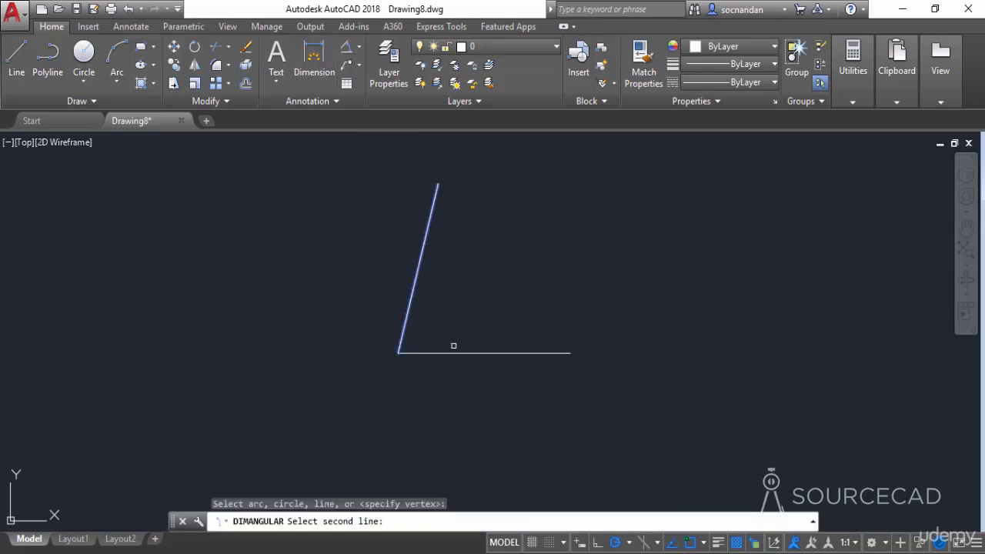
left_click(456, 355)
left_click(452, 310)
scroll(461, 330, "up", 4)
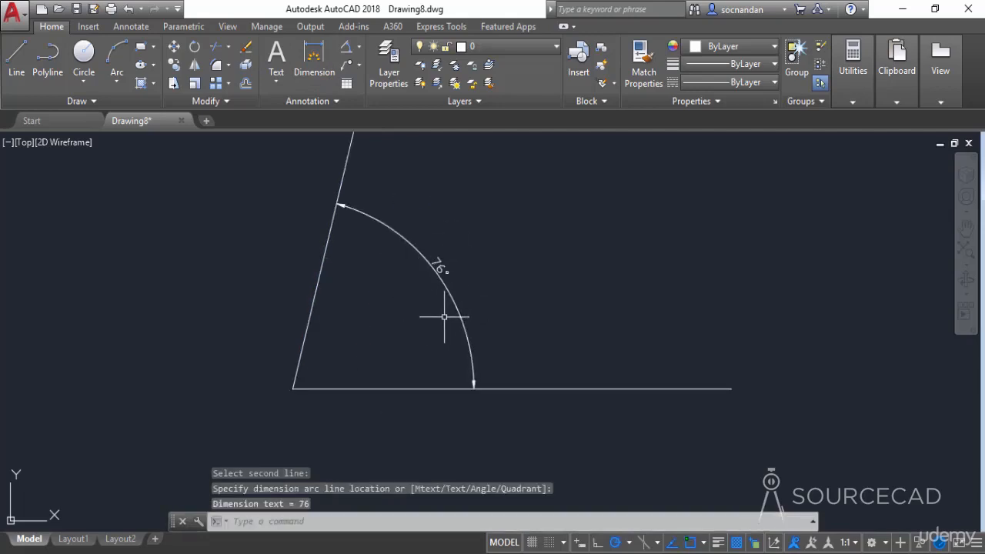
- Undo the angular dimension and the reference rotation of the inclined line
key("ctrl+z")
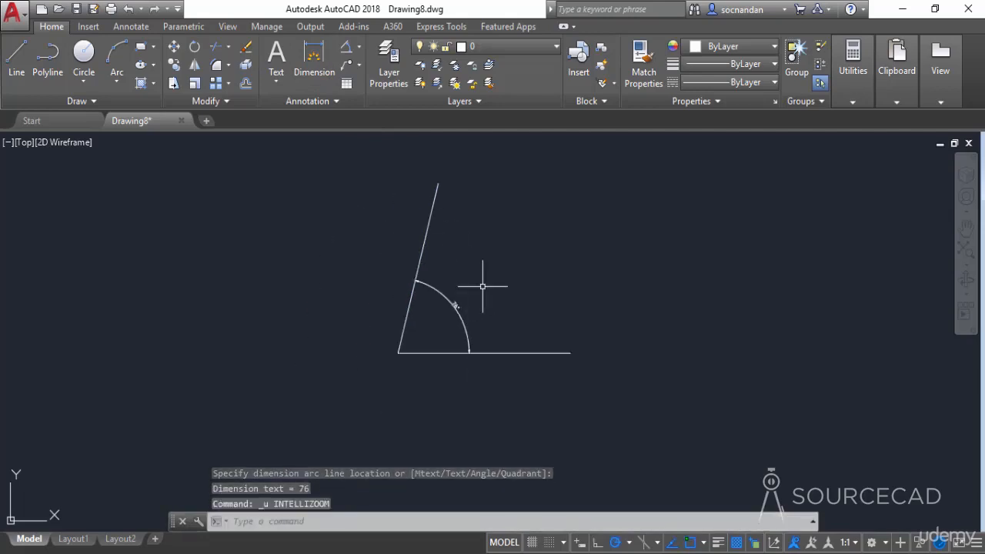
key("ctrl+z")
key("ctrl+z")
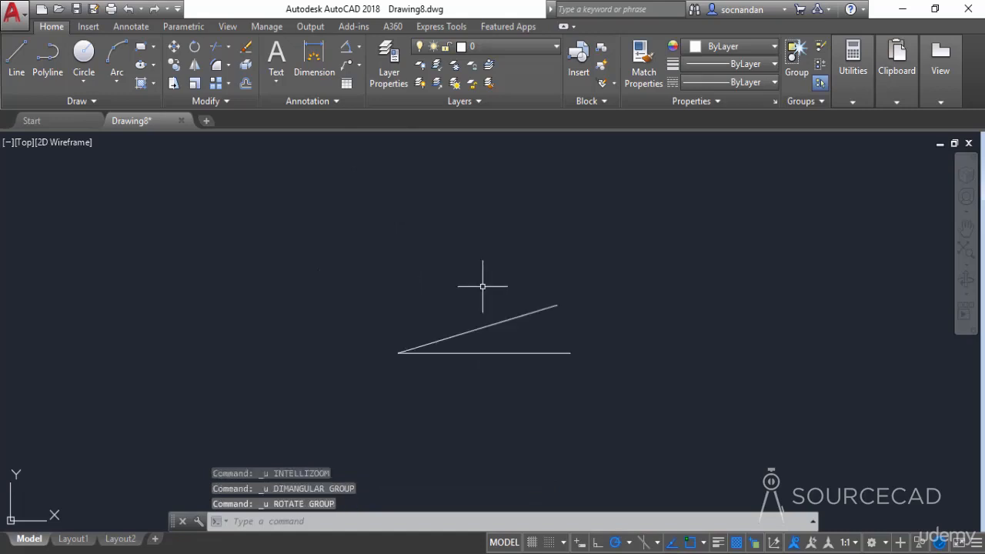
- Add an angular dimension between the restored inclined line and the horizontal line, placing its arc about midway along them
left_click(345, 50)
scroll(433, 348, "up", 4)
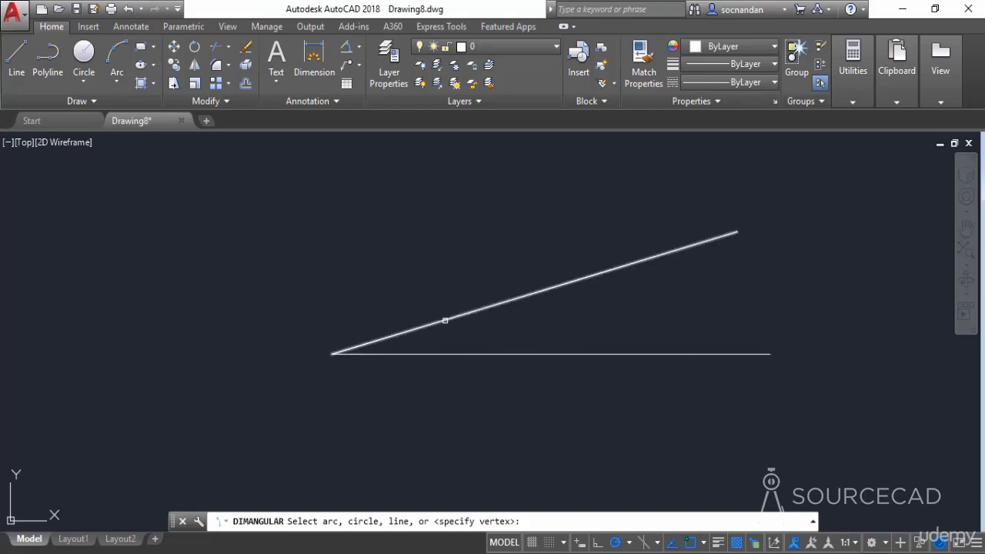
left_click(444, 325)
left_click(447, 353)
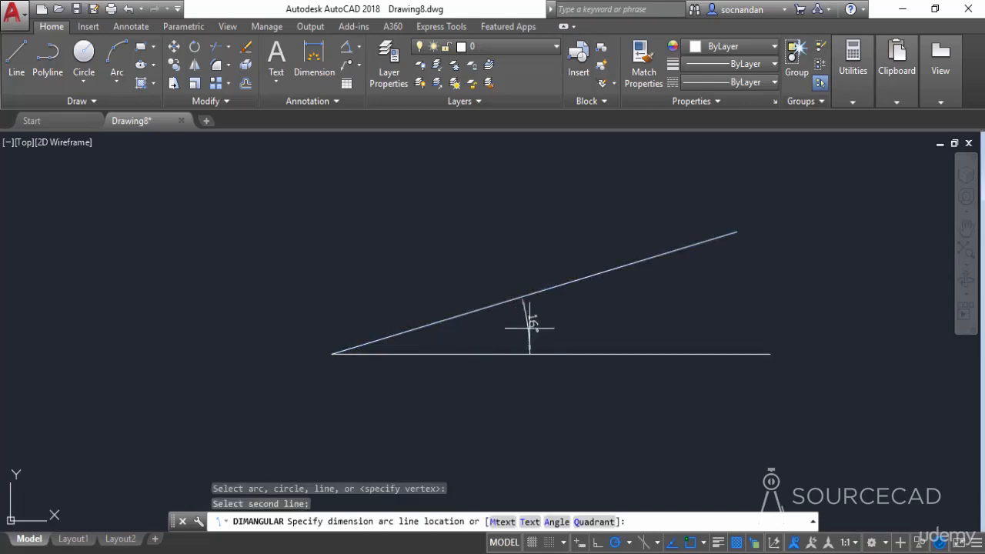
left_click(554, 329)
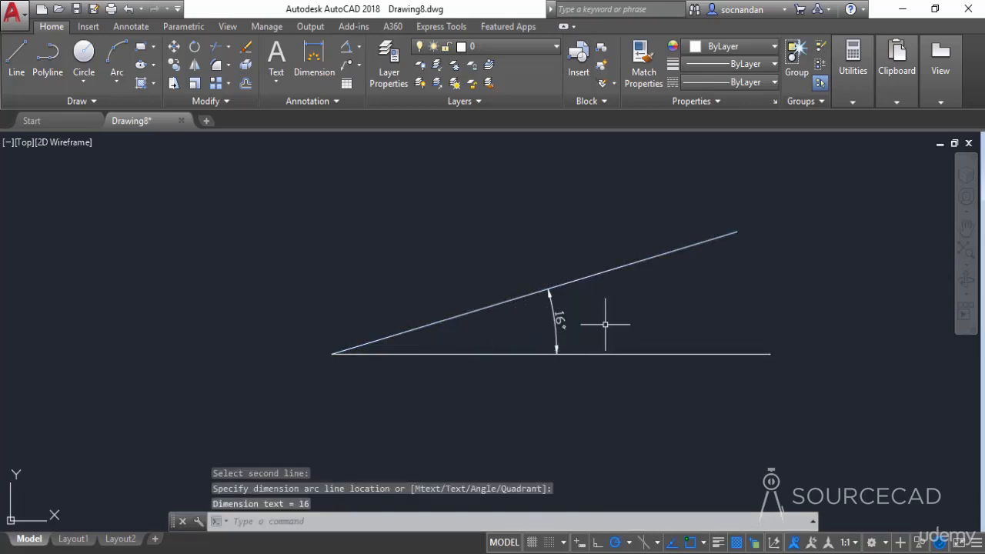
- Erase the angular dimension between the two lines
left_click(604, 322)
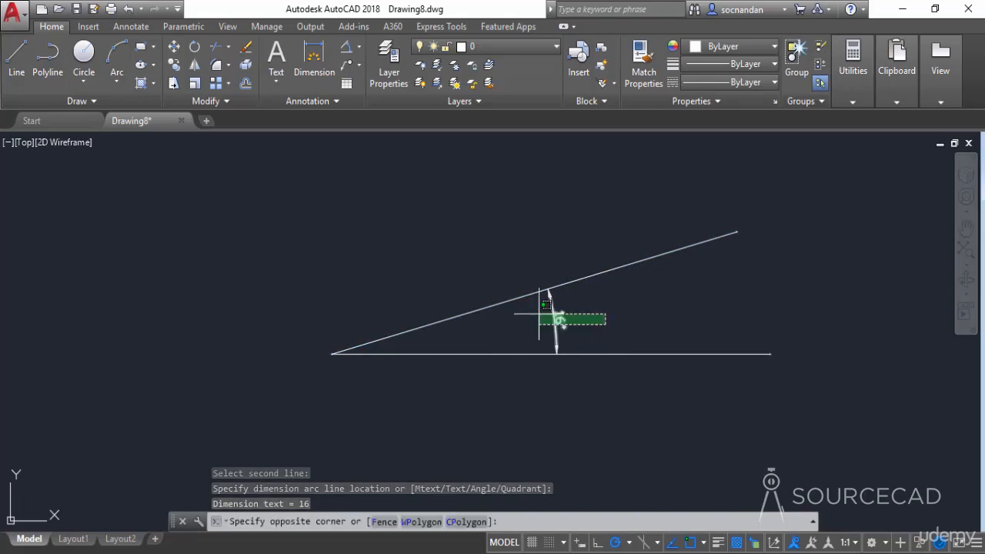
left_click(531, 312)
right_click(631, 295)
left_click(638, 277)
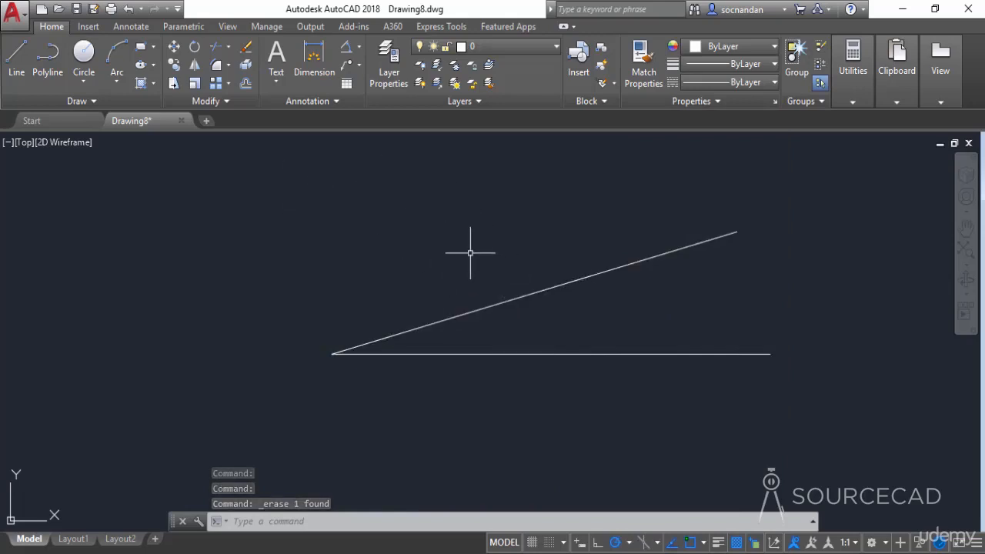
- Rotate the inclined line about the shared endpoint with the Reference option, picking its two endpoints as reference and entering new angle 30
middle_click_drag(469, 253, 469, 321)
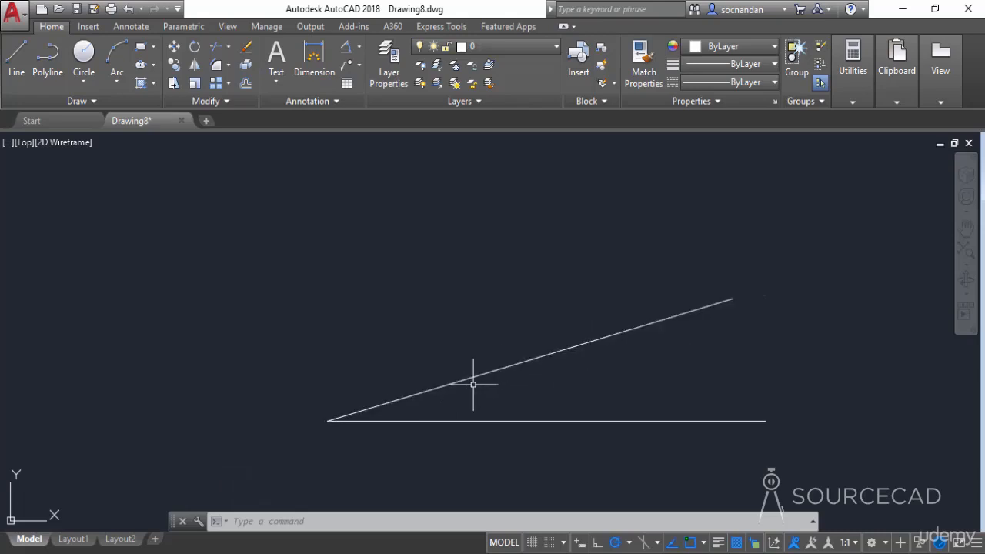
scroll(474, 384, "down", 2)
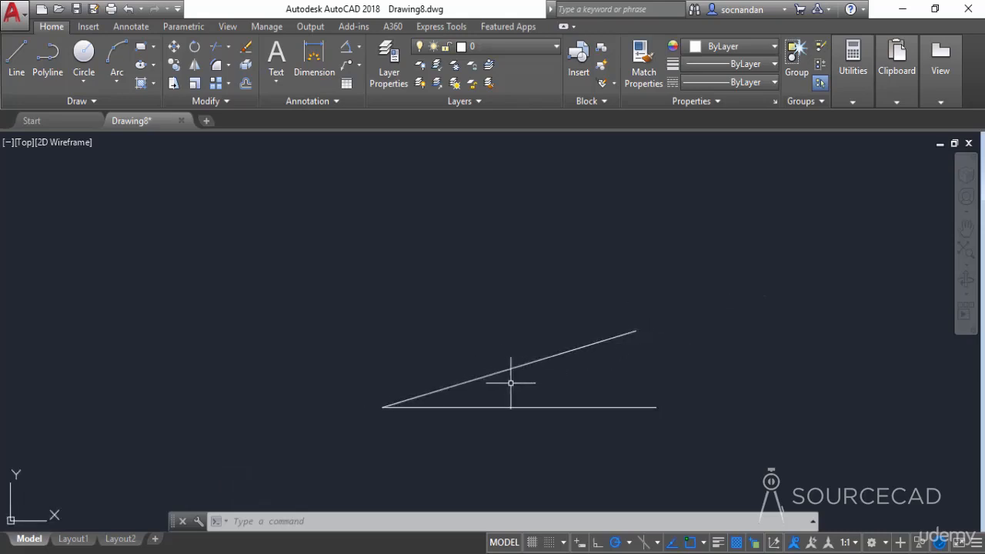
middle_click_drag(597, 400, 592, 382)
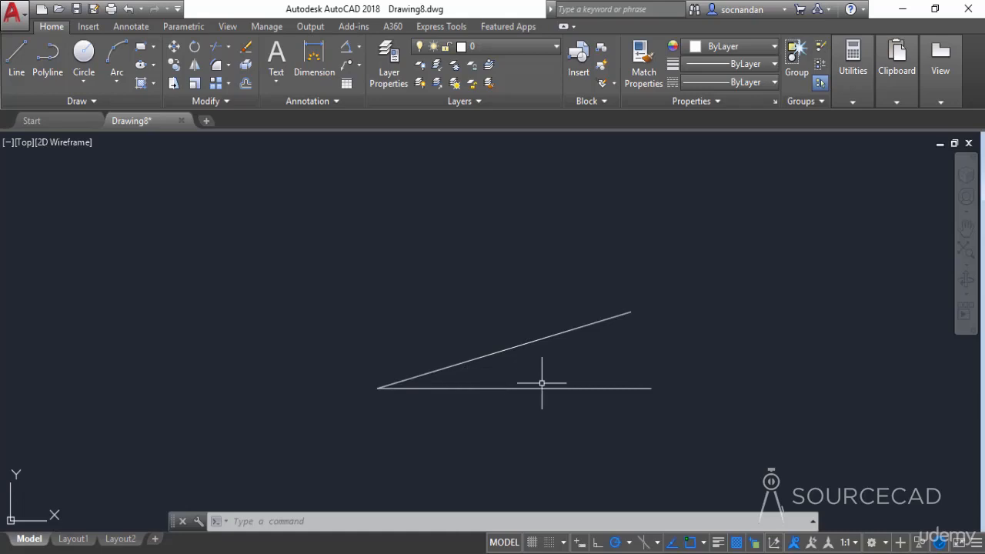
left_click(195, 48)
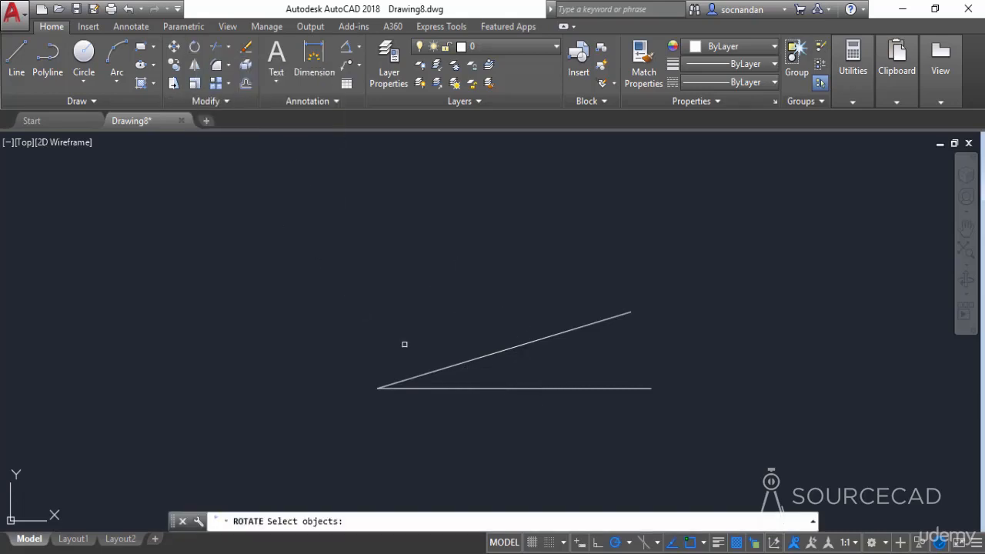
left_click(446, 368)
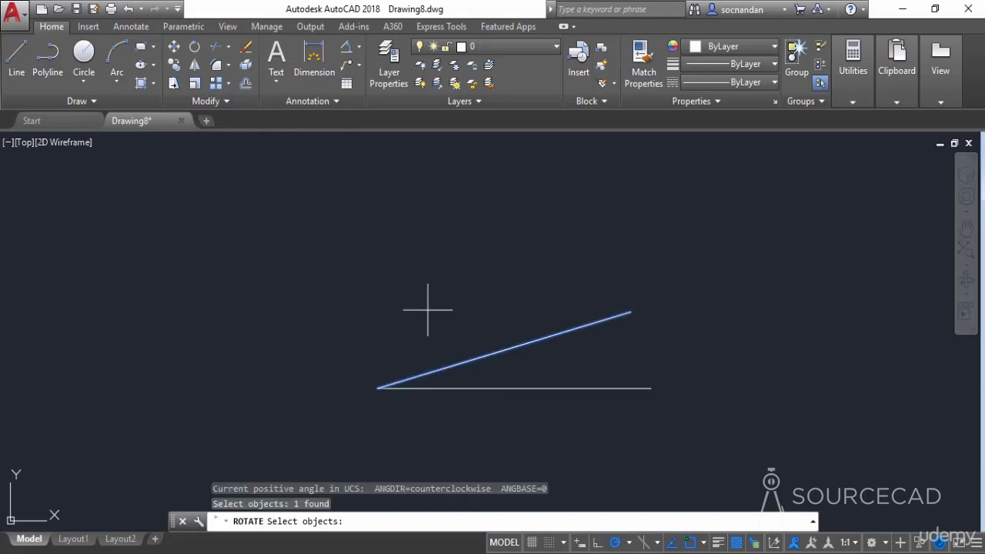
key("Return")
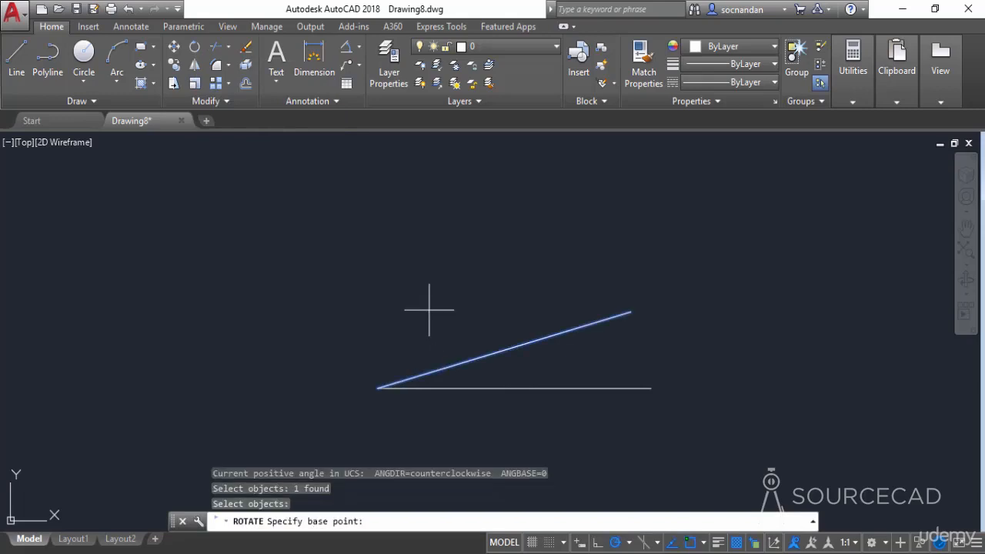
left_click(378, 388)
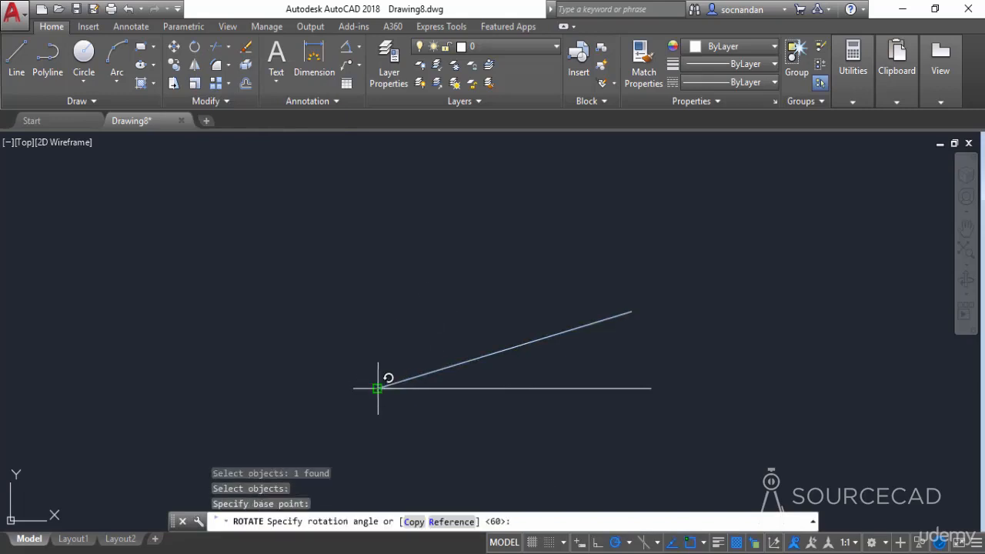
left_click(451, 522)
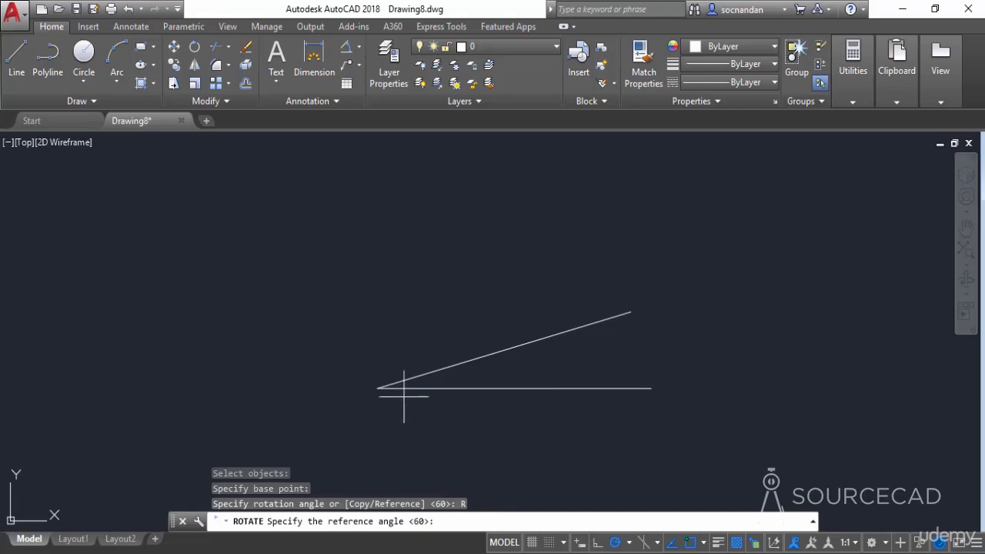
left_click(377, 387)
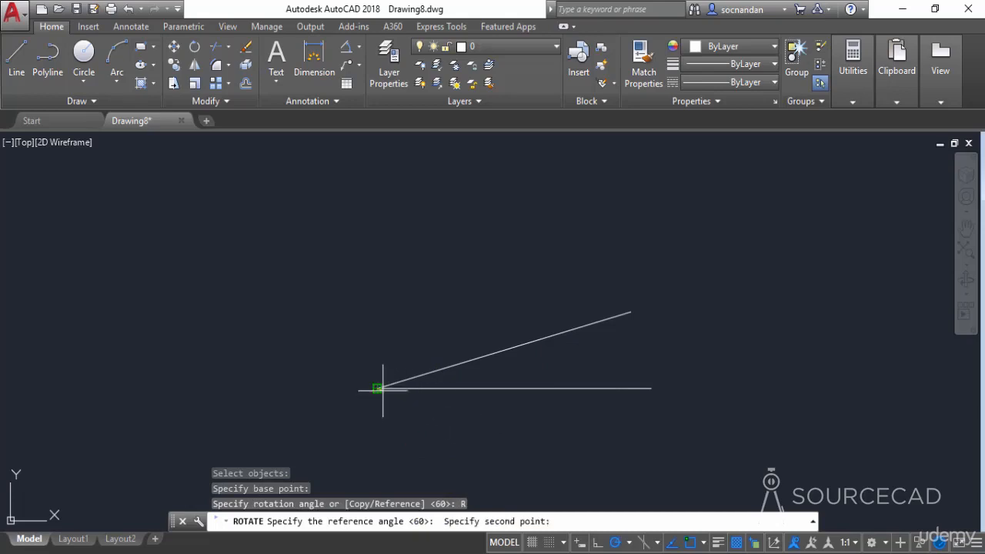
left_click(631, 311)
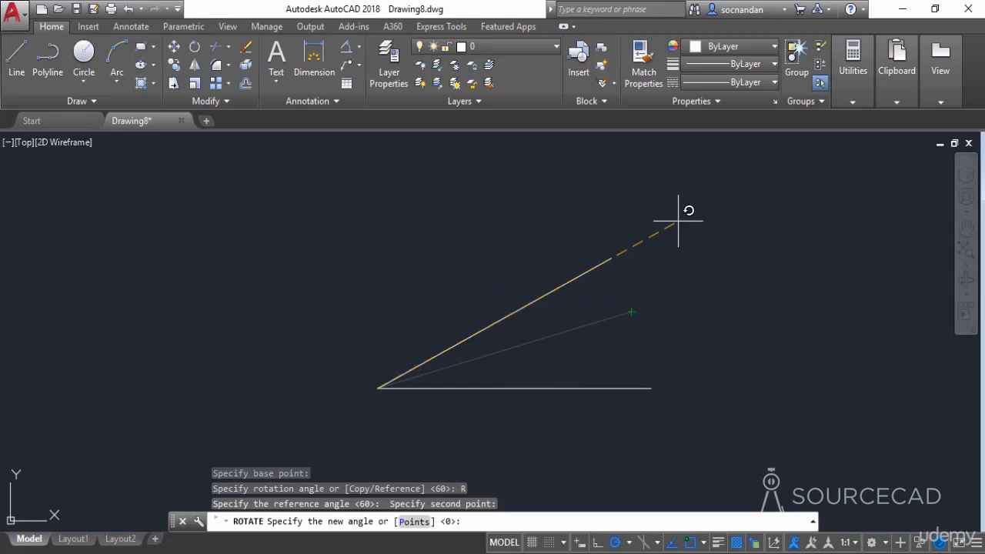
type("30")
key("Return")
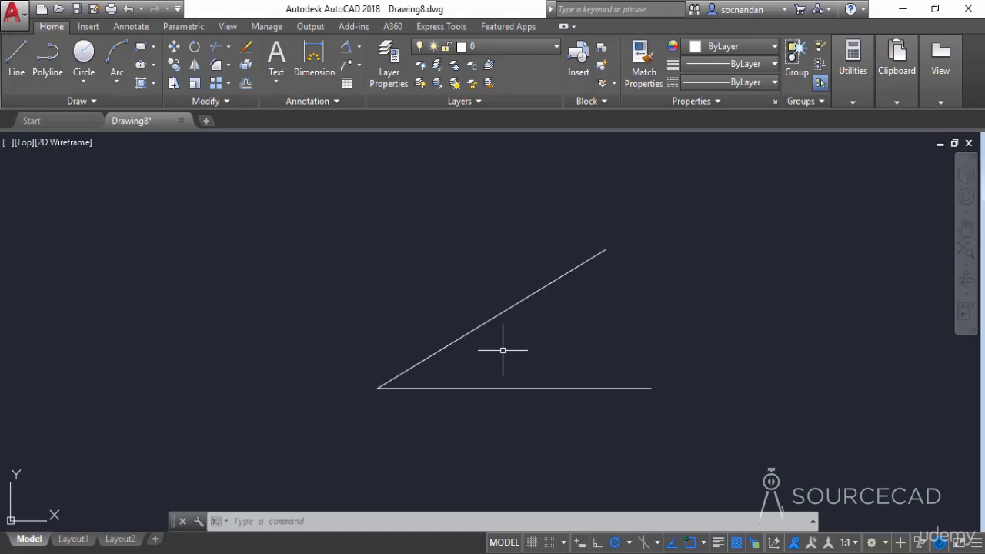
- Add an angular dimension between the newly rotated line and the horizontal line to check the angle
left_click(346, 48)
left_click(424, 358)
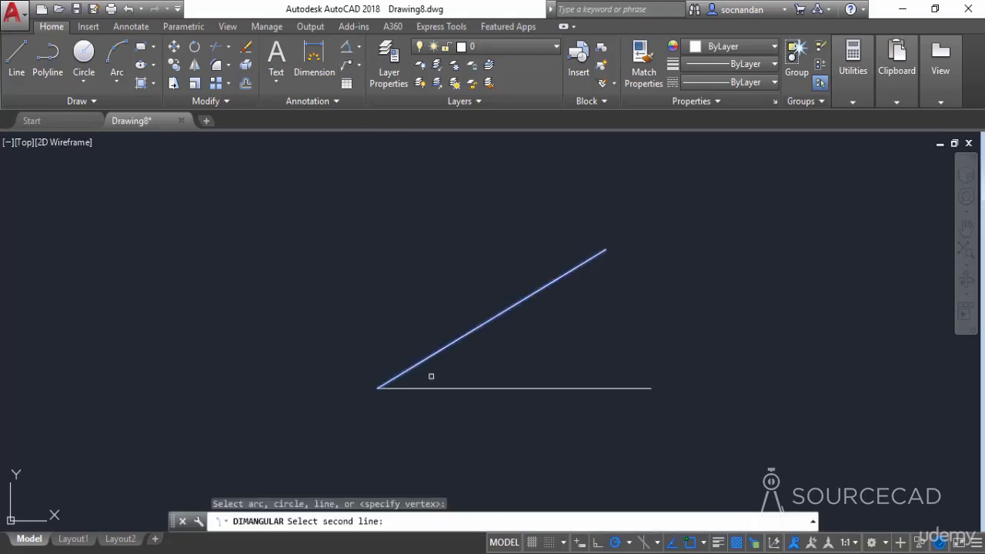
left_click(435, 389)
left_click(499, 350)
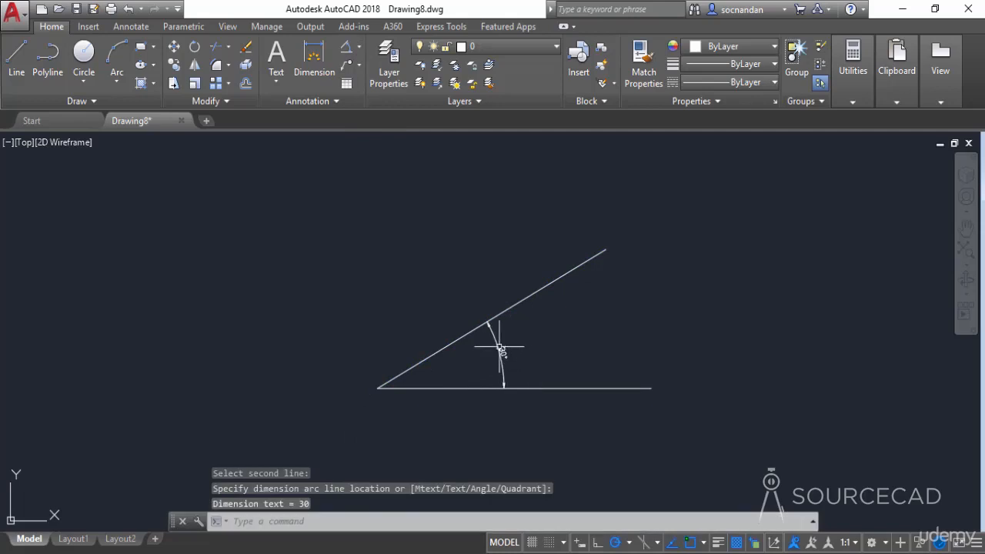
scroll(514, 355, "up", 4)
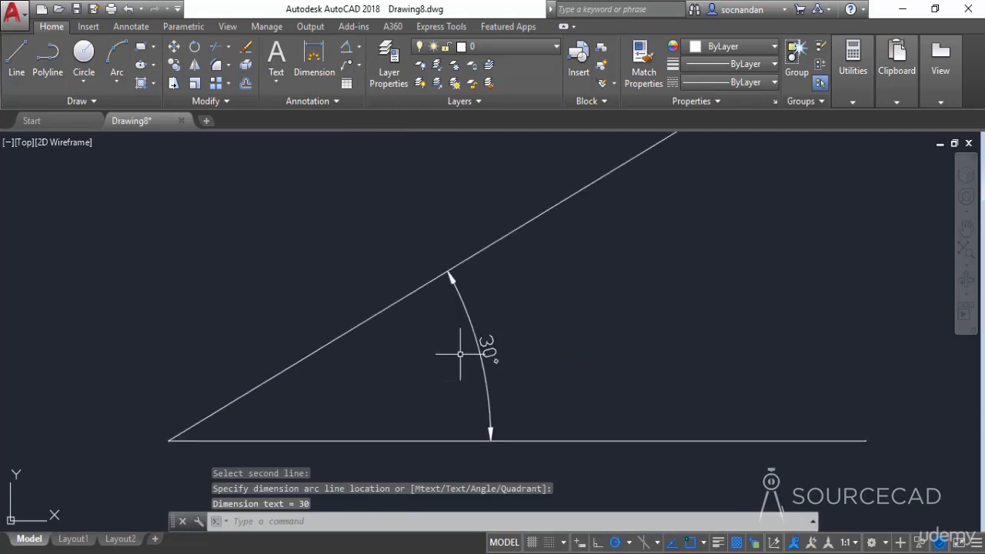
- Erase the checking dimension, keeping the rotated line and the horizontal line
scroll(555, 352, "down", 2)
left_click(554, 359)
left_click(518, 341)
right_click(504, 296)
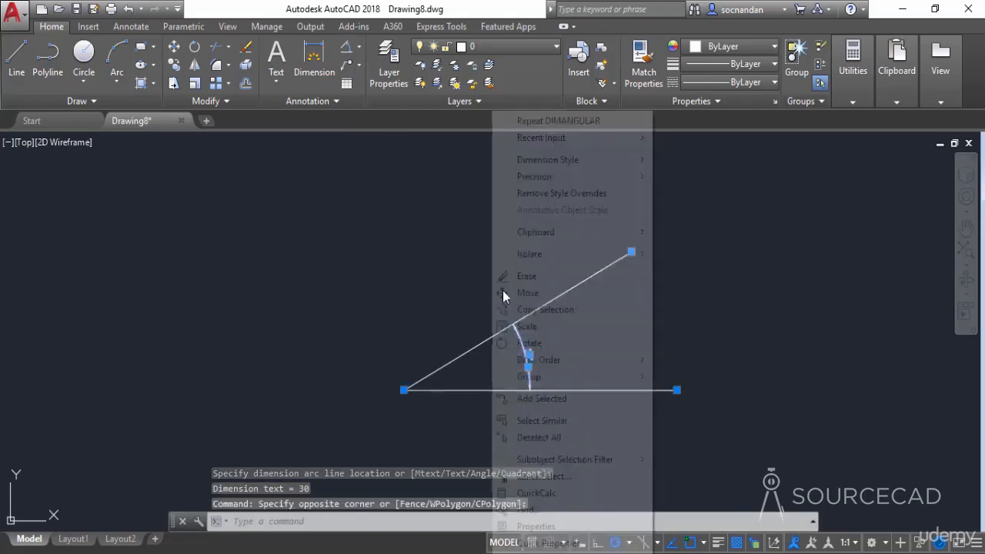
left_click(511, 276)
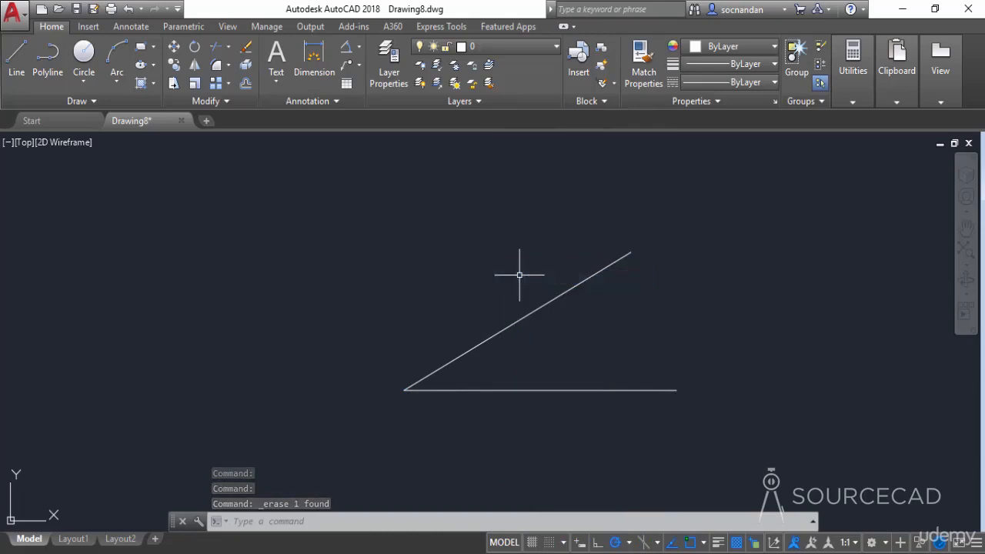